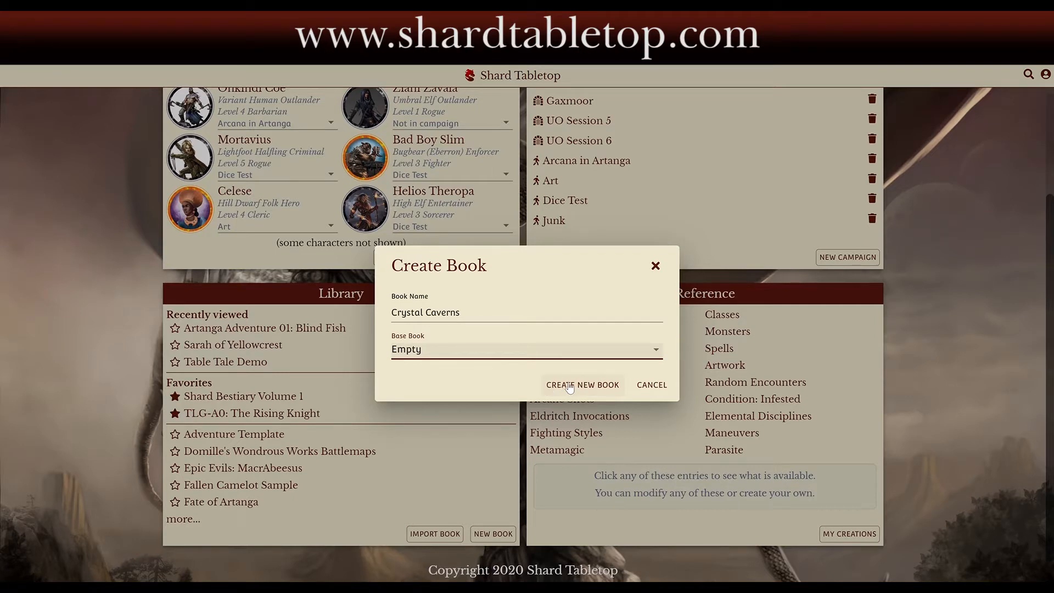
Create the empty "Crystal Caverns" book and write "This is a one shot adventure in the Lindon's Adventure series." under Introduction.
click(569, 386)
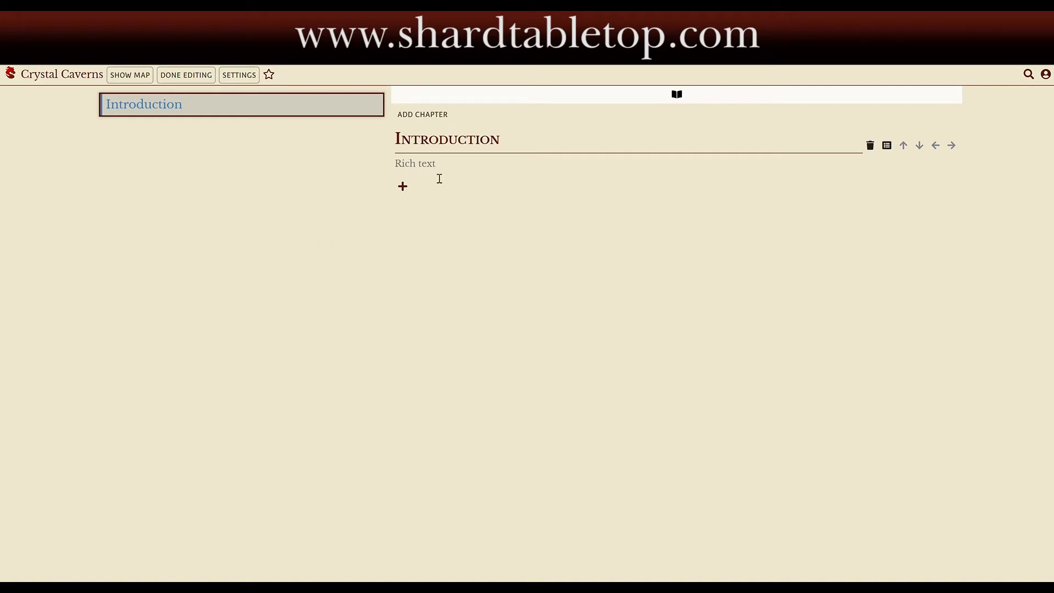
click(411, 169)
text(This )
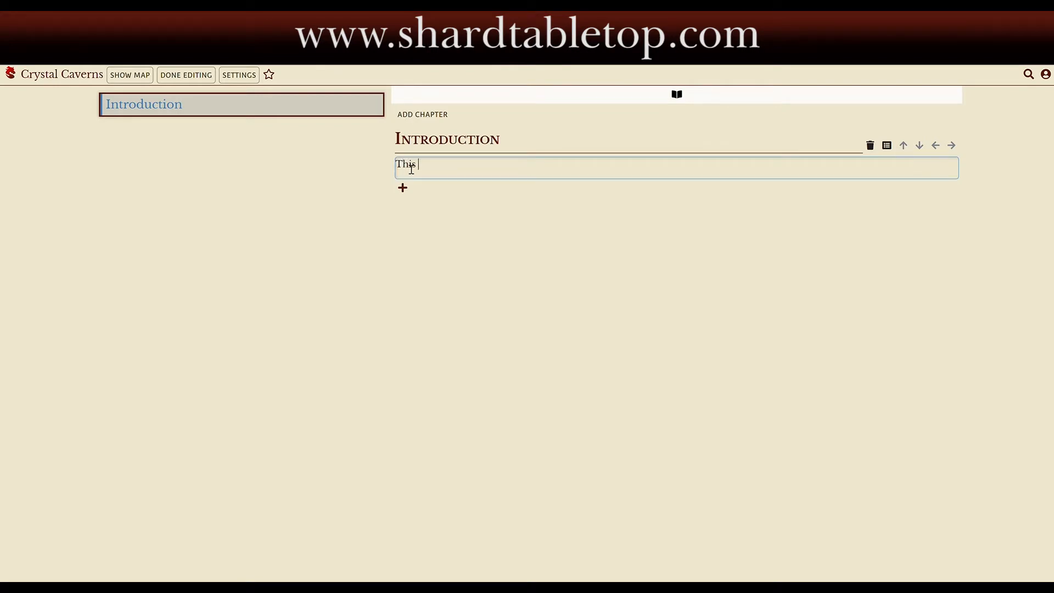
text(is a one shot adventure in the Lindon's )
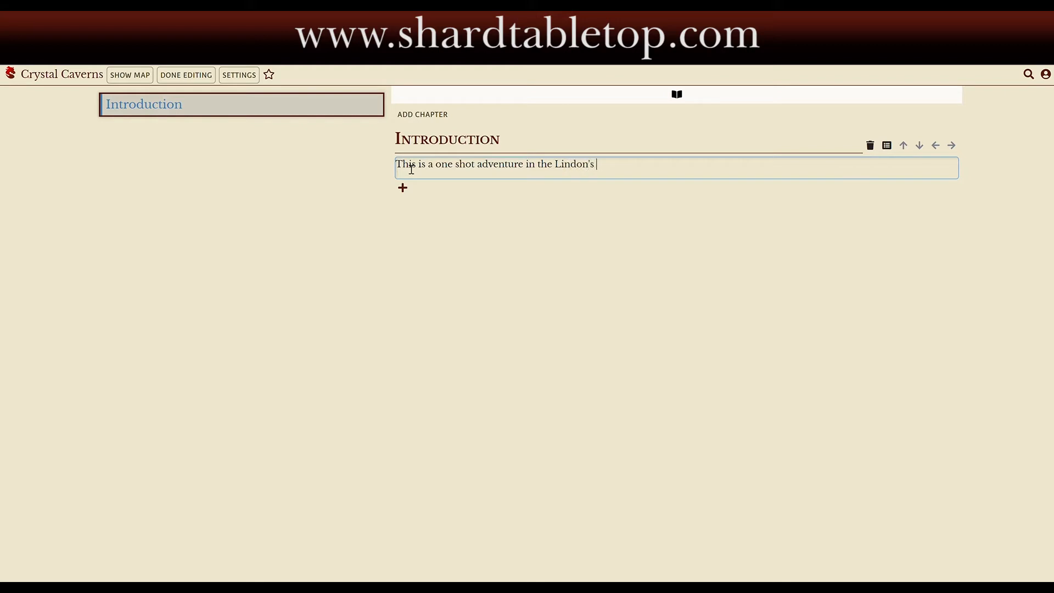
text(Adventure series.)
key(Return)
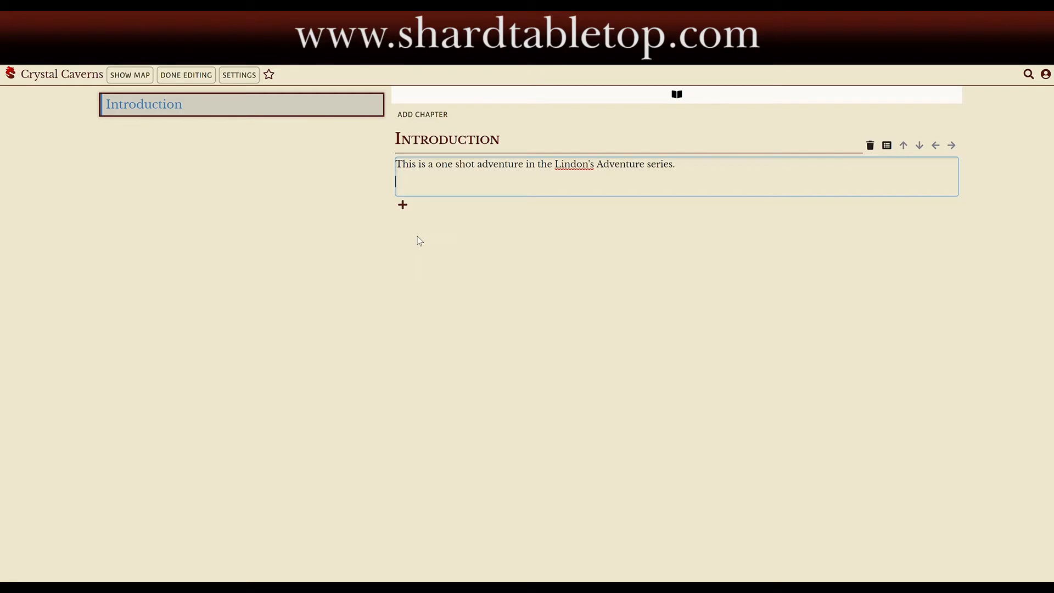
Add a section titled "Starting the Adventure" below the introduction text.
click(408, 212)
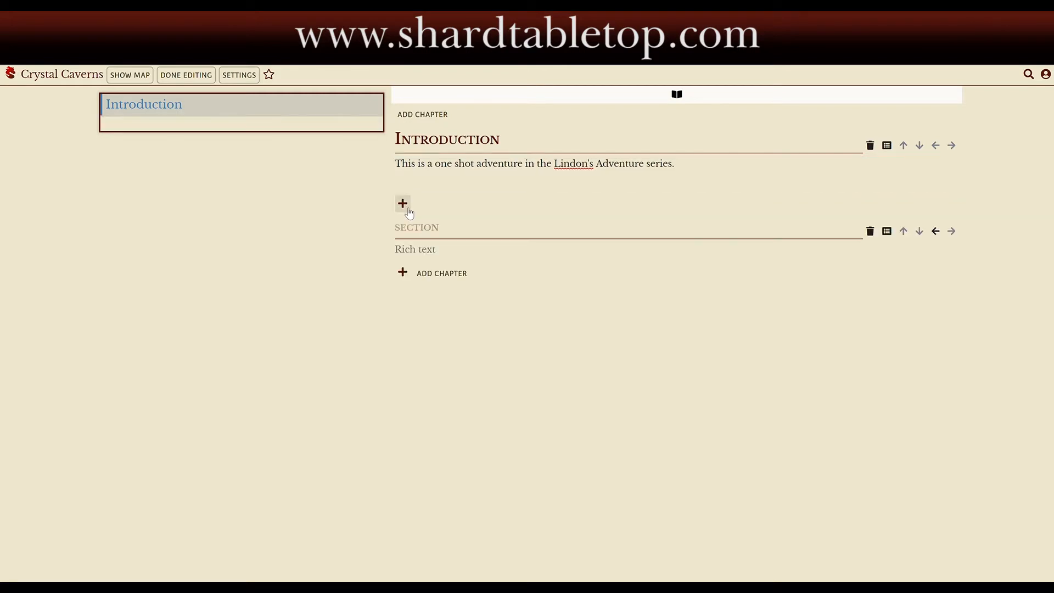
click(413, 235)
text(Start)
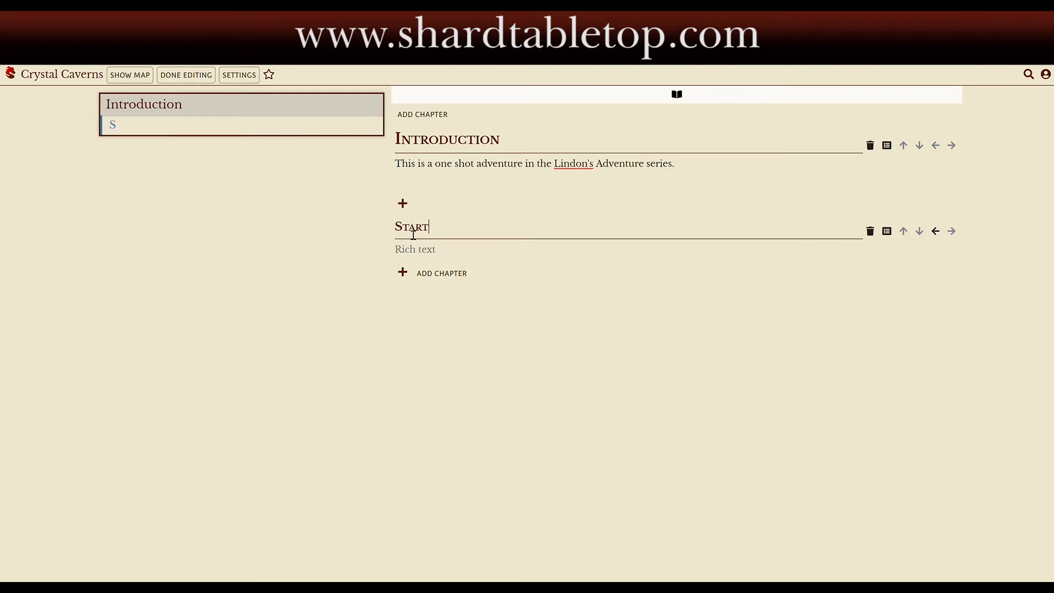
text(ing the Adv)
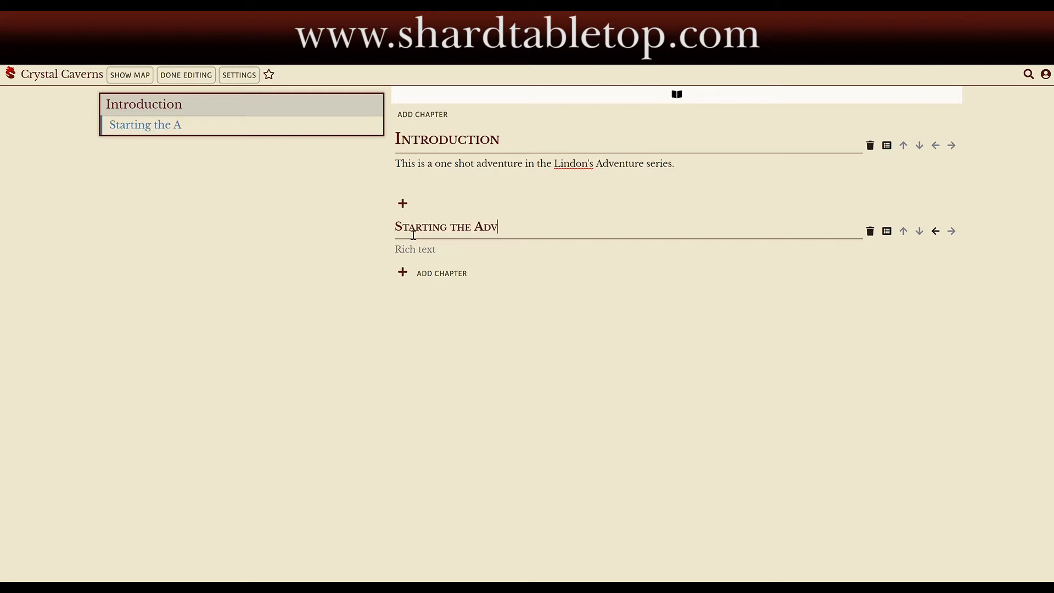
text(enture)
click(418, 258)
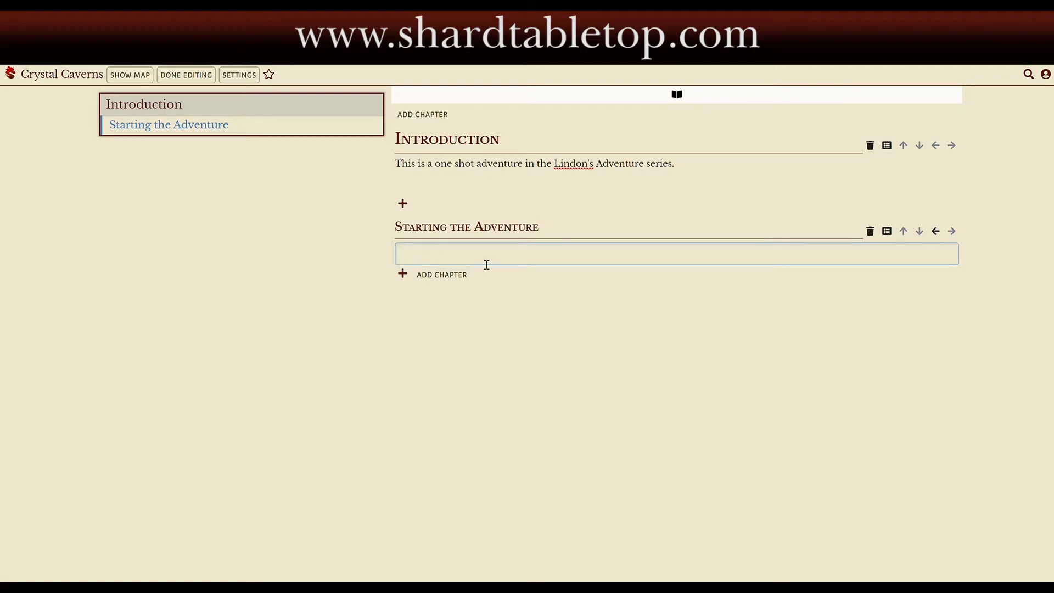
Create a picture artwork named "Crystal Caves" from the parchment note image and insert it in the Starting the Adventure section.
click(890, 235)
click(891, 235)
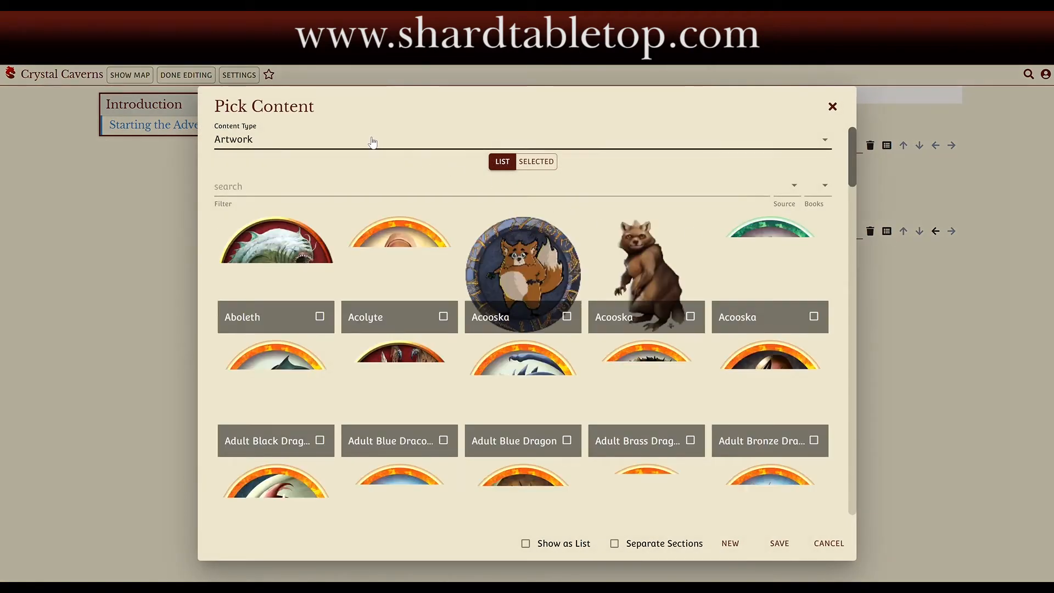
click(731, 544)
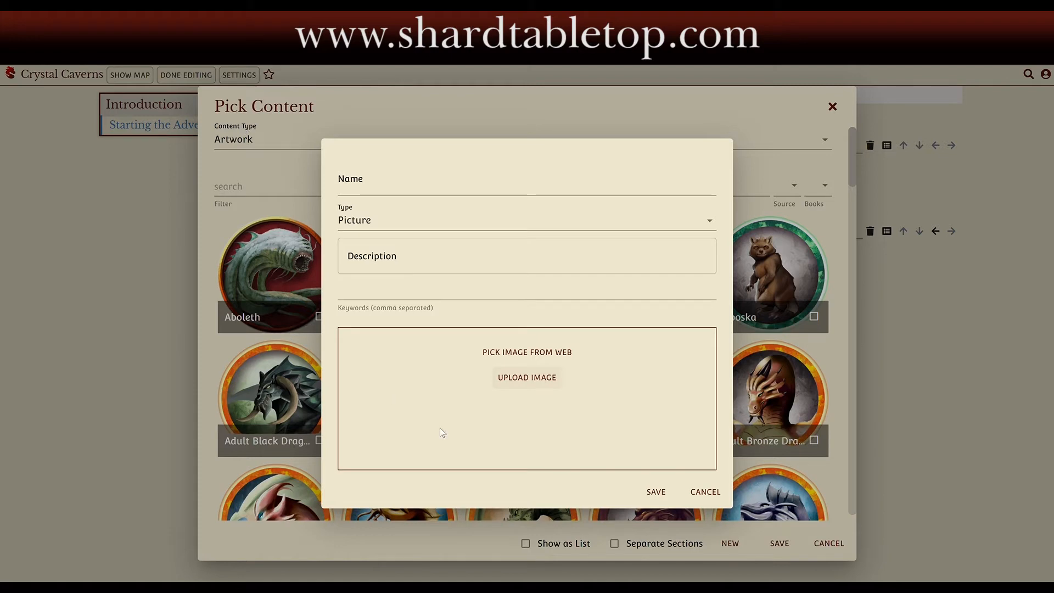
click(444, 451)
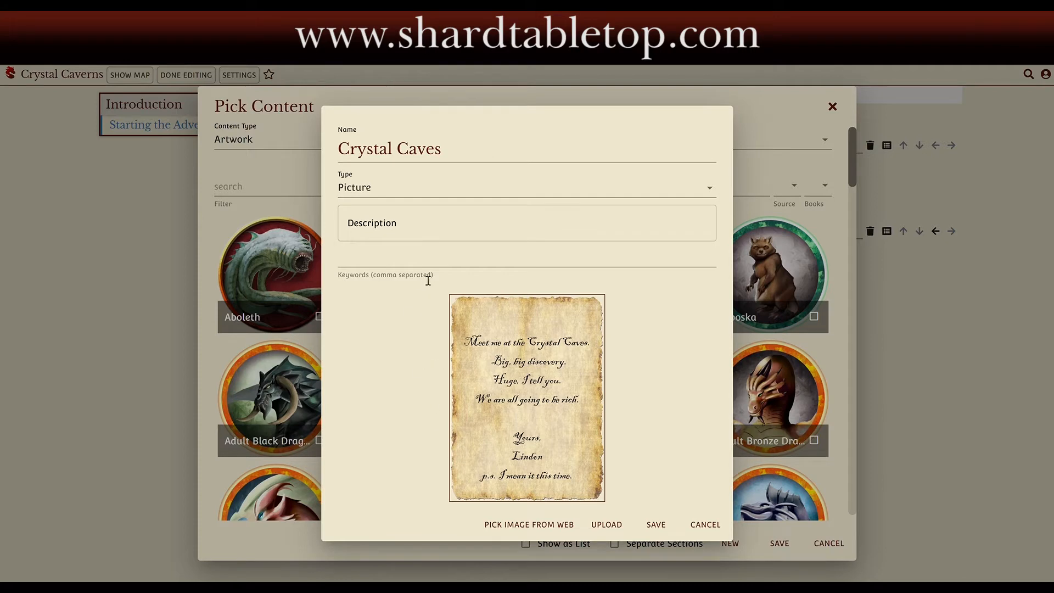
click(656, 527)
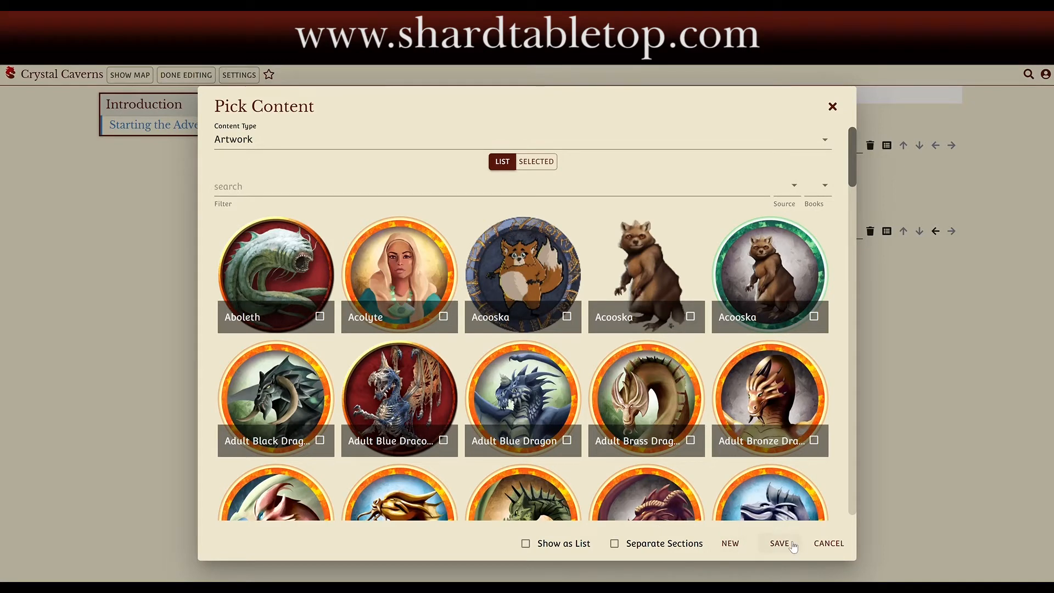
click(779, 544)
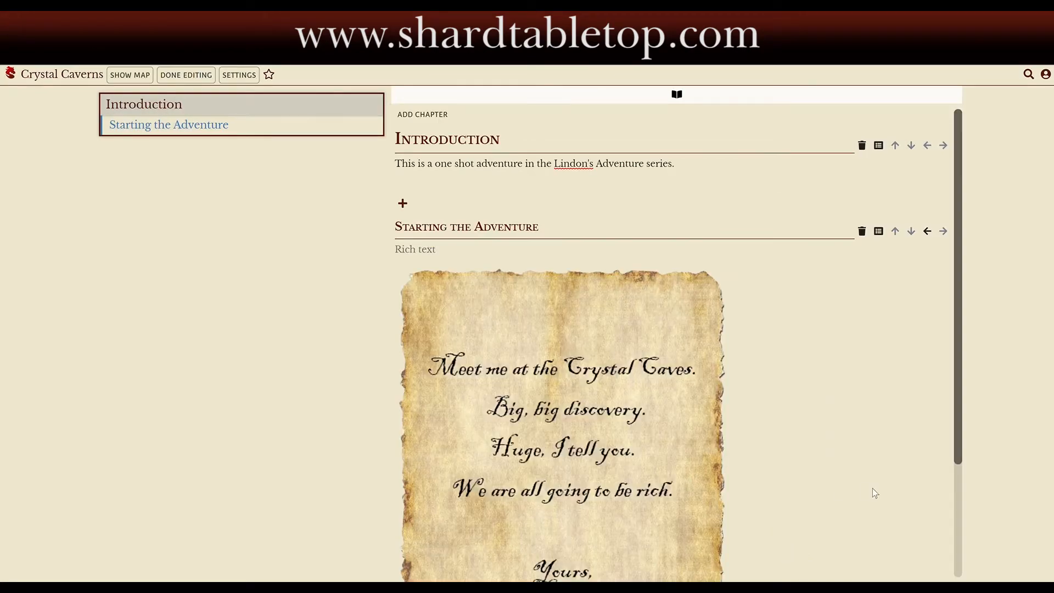
Write "This adventure starts with the characters receiving this note." above the note picture in the Starting the Adventure section.
mouse_move(957, 415)
mouse_down()
mouse_move(962, 453)
mouse_move(956, 403)
mouse_up()
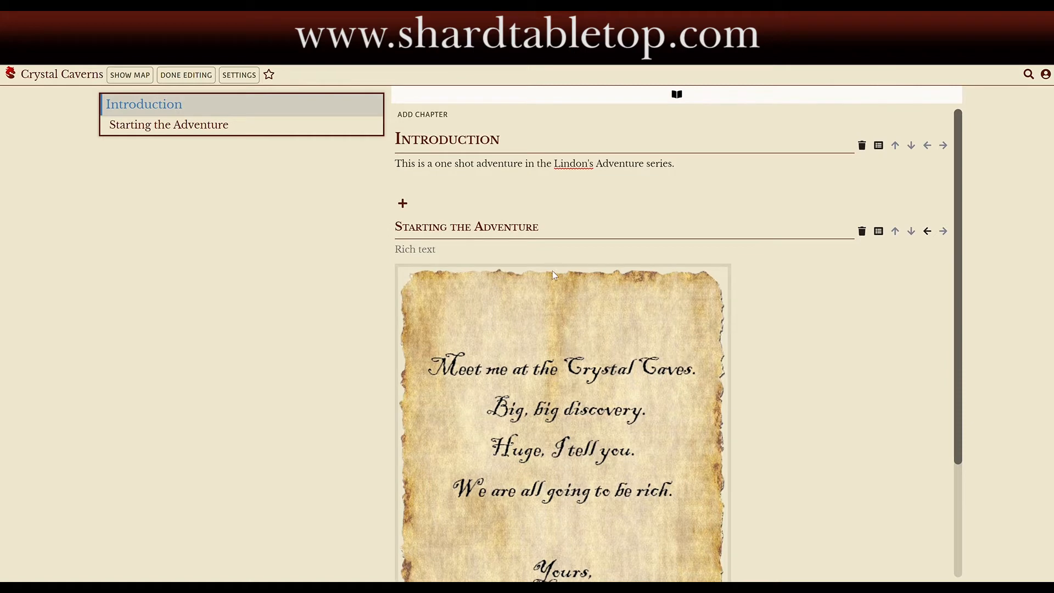
click(423, 260)
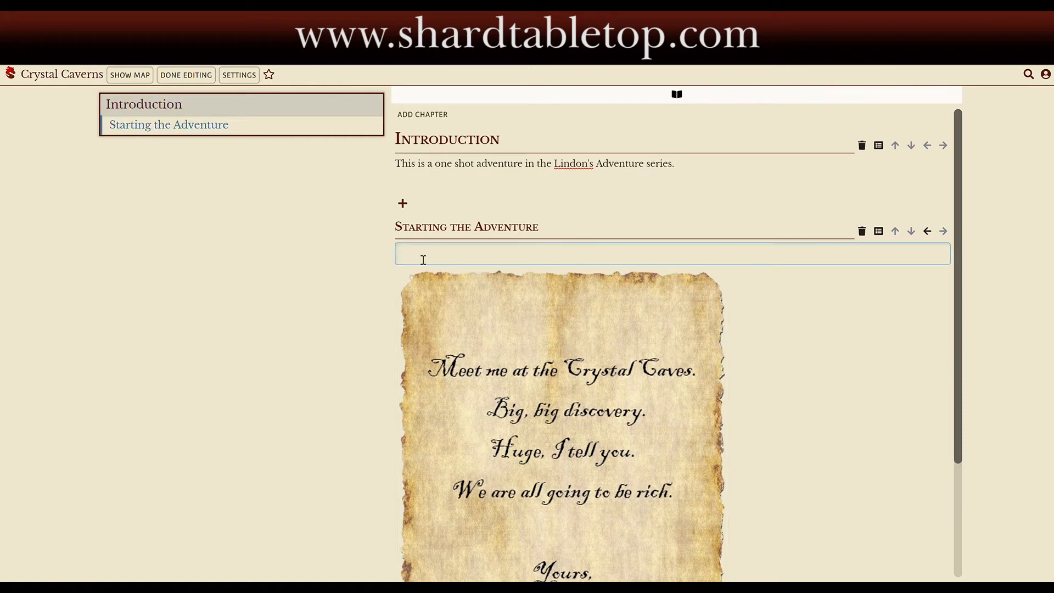
text(This adventure starts with the party)
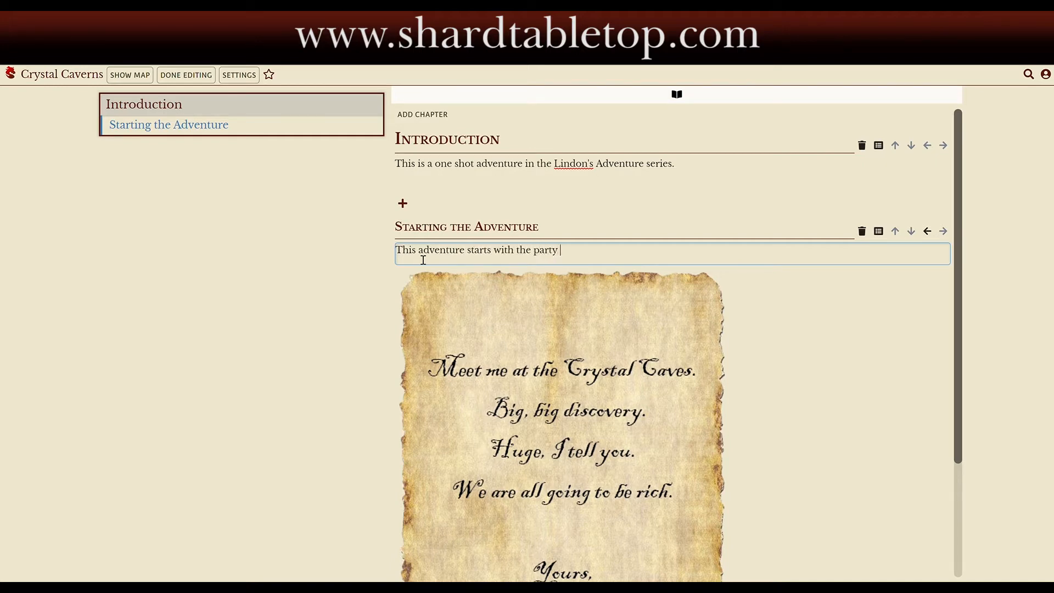
key(BackSpace)
key(BackSpace)
key(BackSpace)
key(BackSpace)
key(BackSpace)
key(BackSpace)
key(BackSpace)
text(characters receiving this note.)
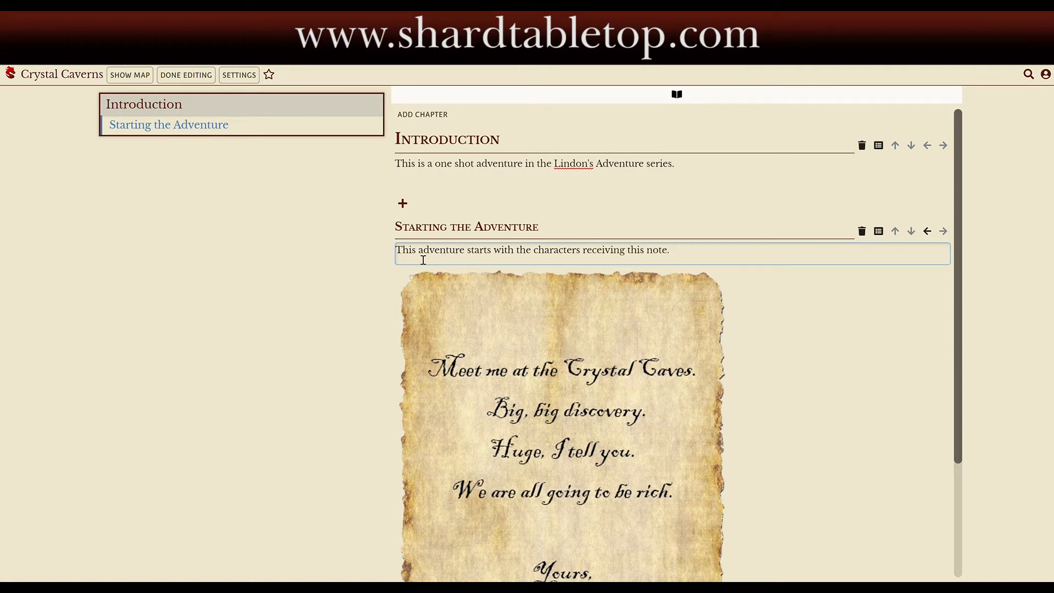
Insert a section titled "Background" between the introduction text and the Starting the Adventure section.
click(403, 204)
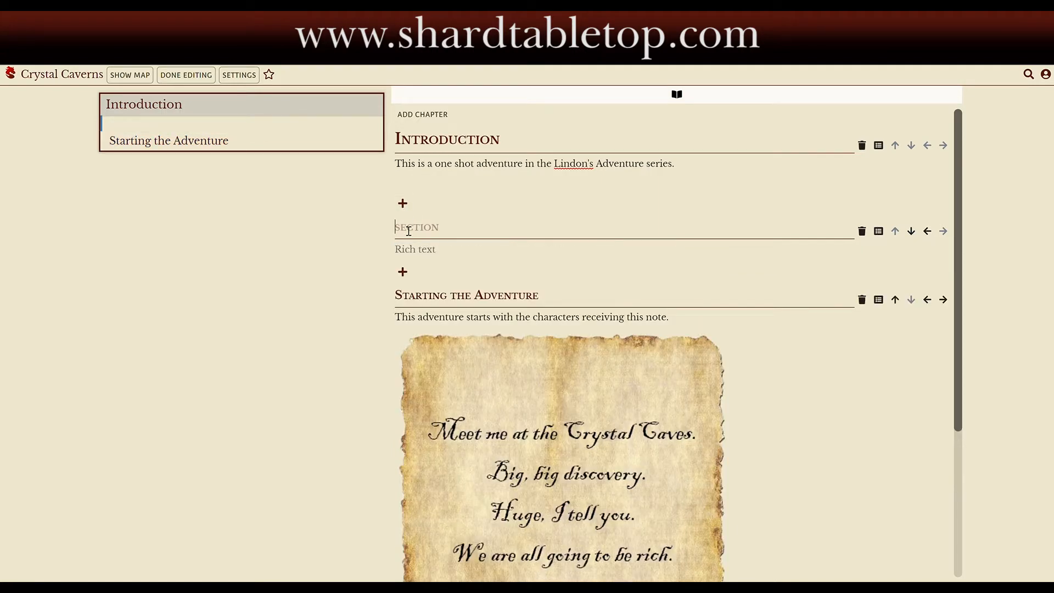
text(Background)
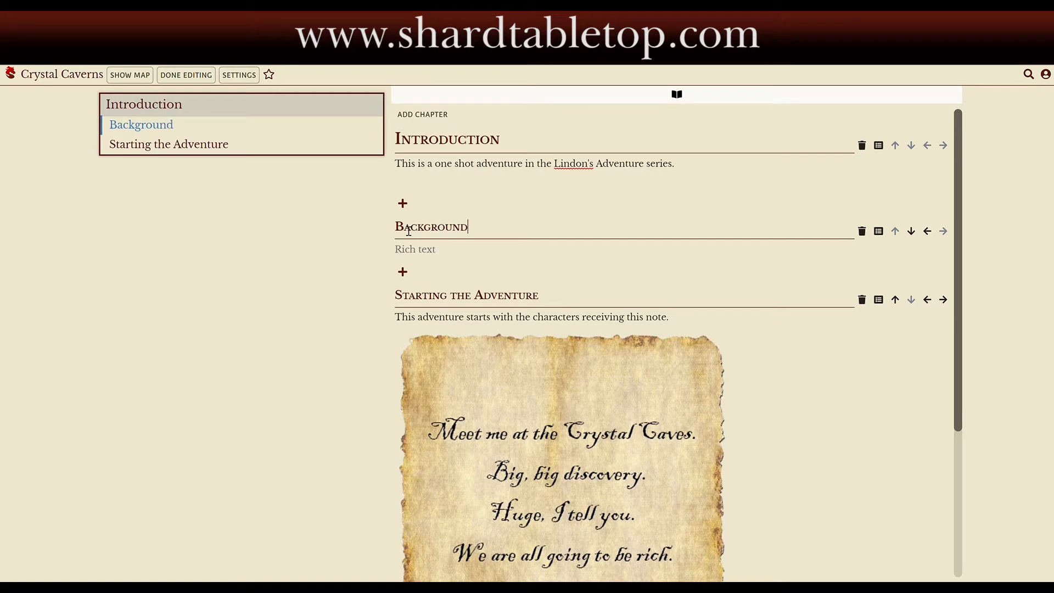
click(417, 261)
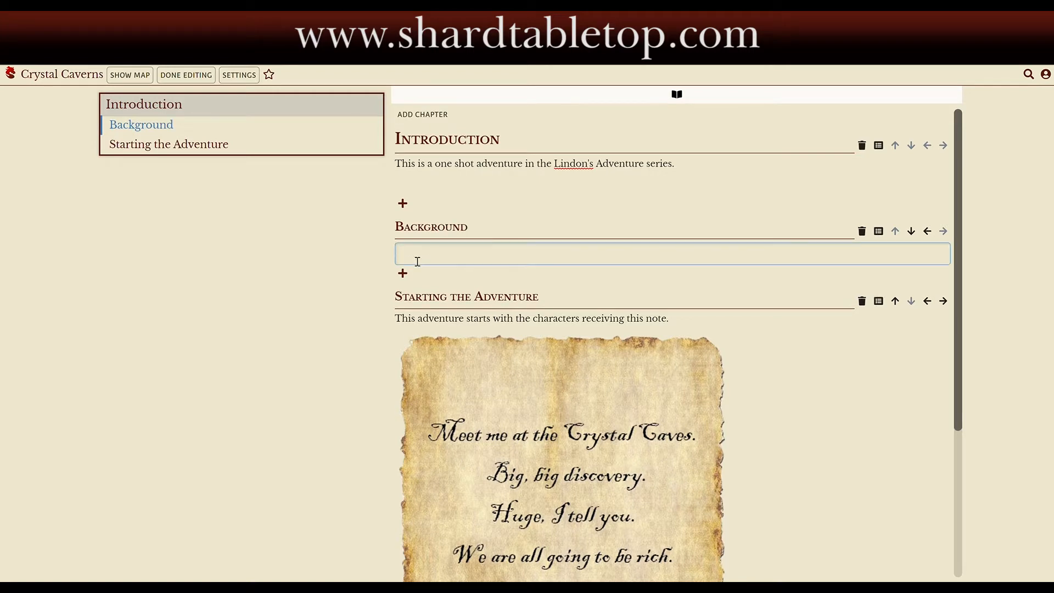
Add the line "This adventure is designed for 5th and 6th level characters." below the first sentence of the Introduction.
click(692, 170)
key(Return)
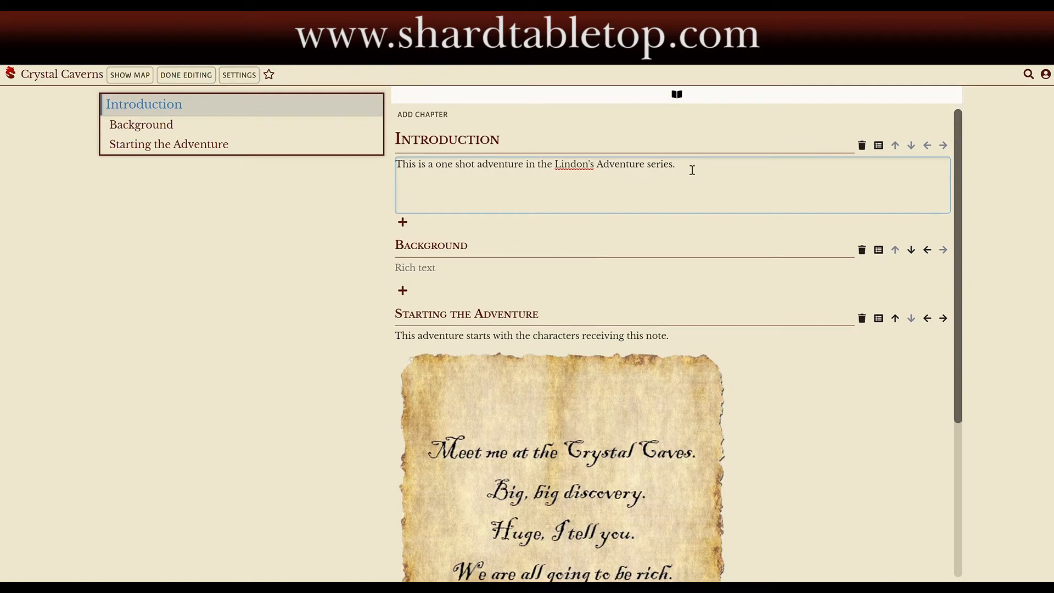
key(Return)
text(This)
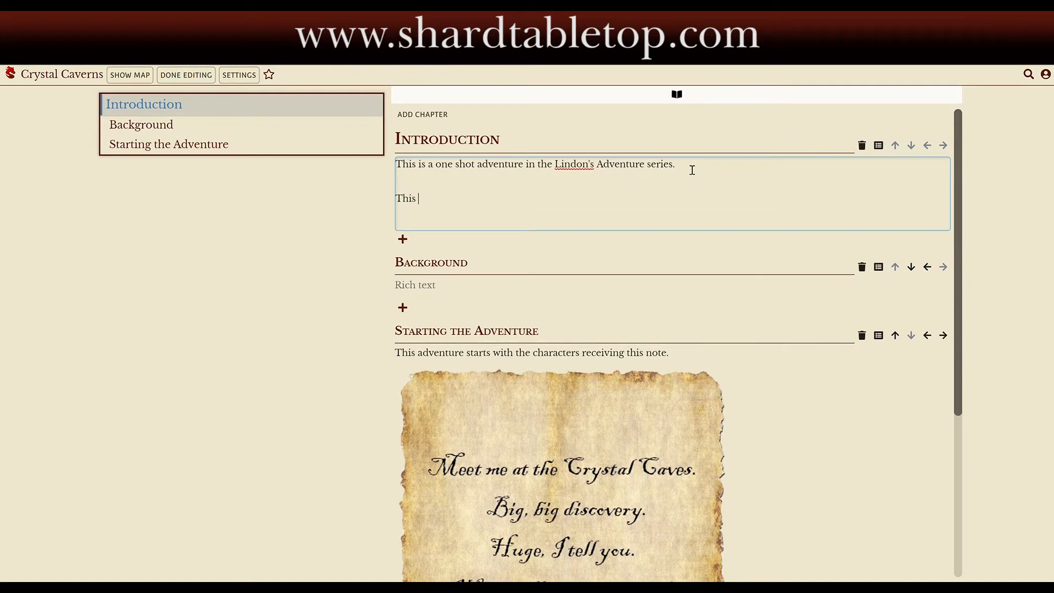
key(BackSpace)
key(BackSpace)
key(BackSpace)
key(BackSpace)
key(BackSpace)
key(BackSpace)
text(Tihis is)
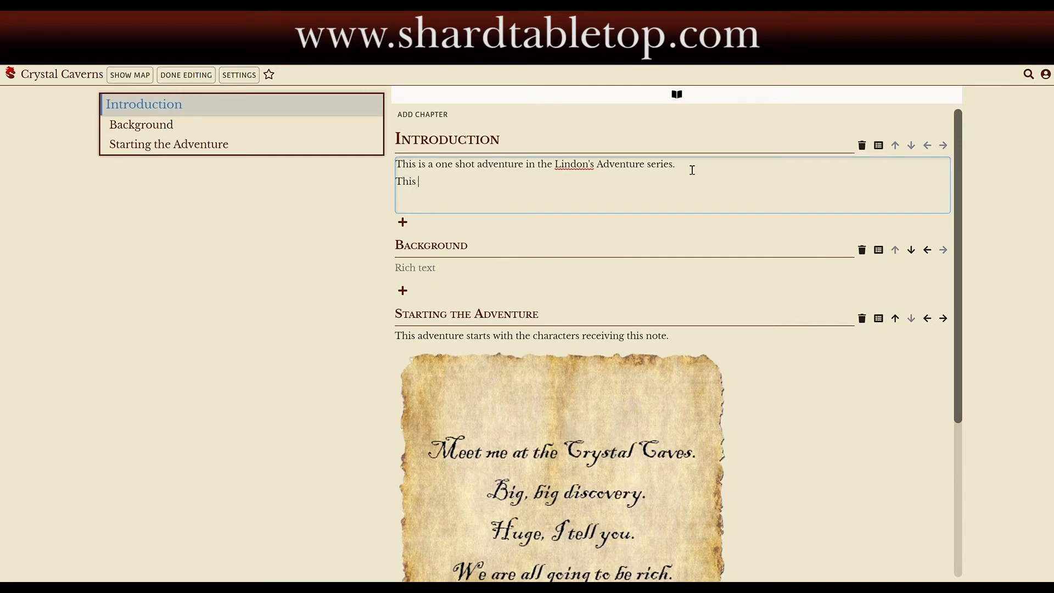
key(BackSpace)
key(BackSpace)
text(adventure i)
text(s d)
text(esgin)
key(BackSpace)
key(BackSpace)
key(BackSpace)
text(igned f)
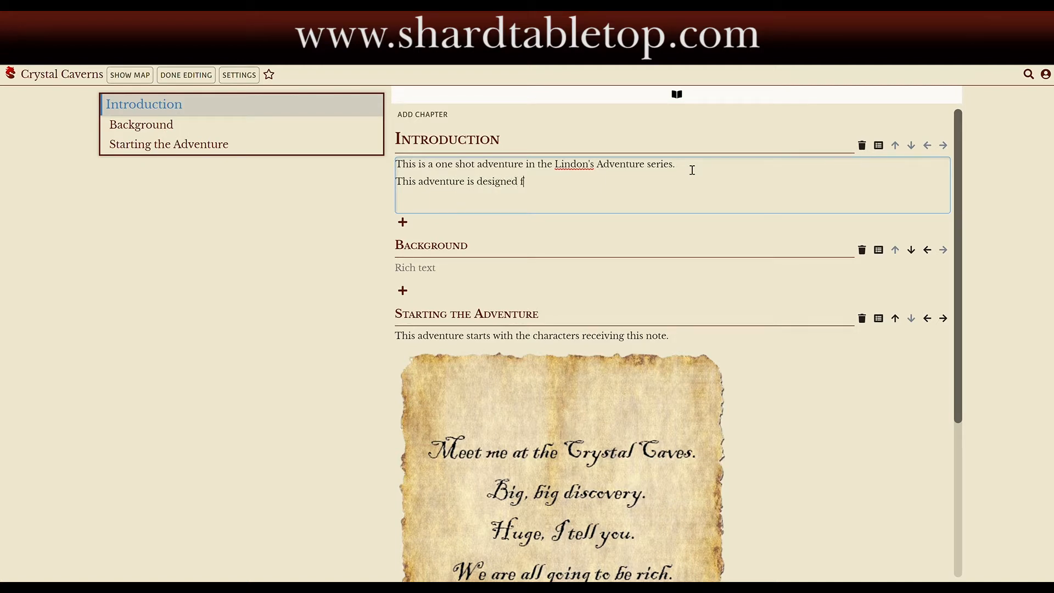
text(or 5th and 6th level characters.)
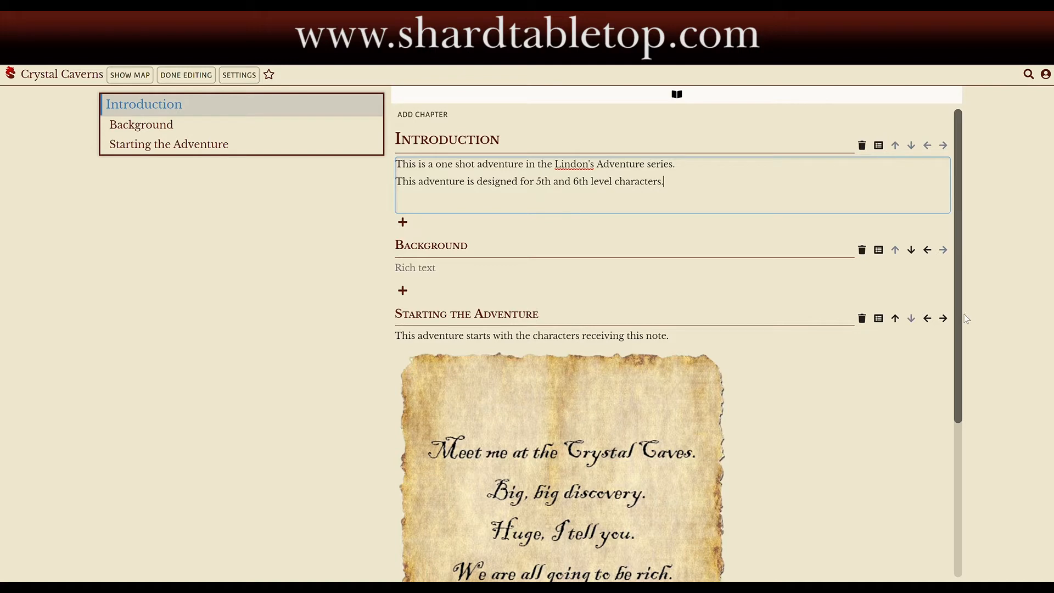
Add a chapter after the Introduction and title it "Cave Locations".
drag(962, 310, 965, 488)
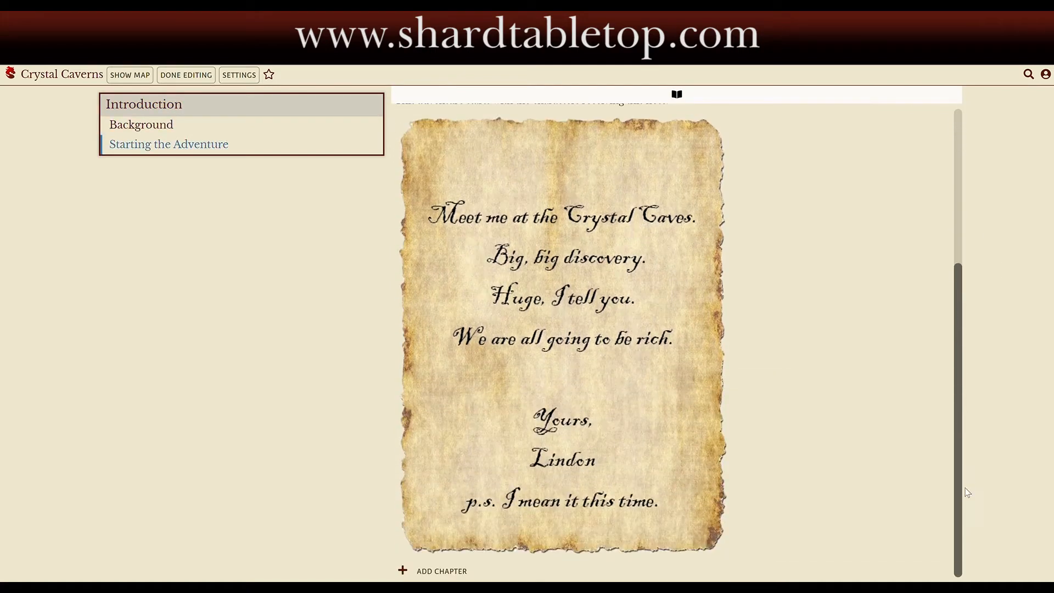
click(444, 571)
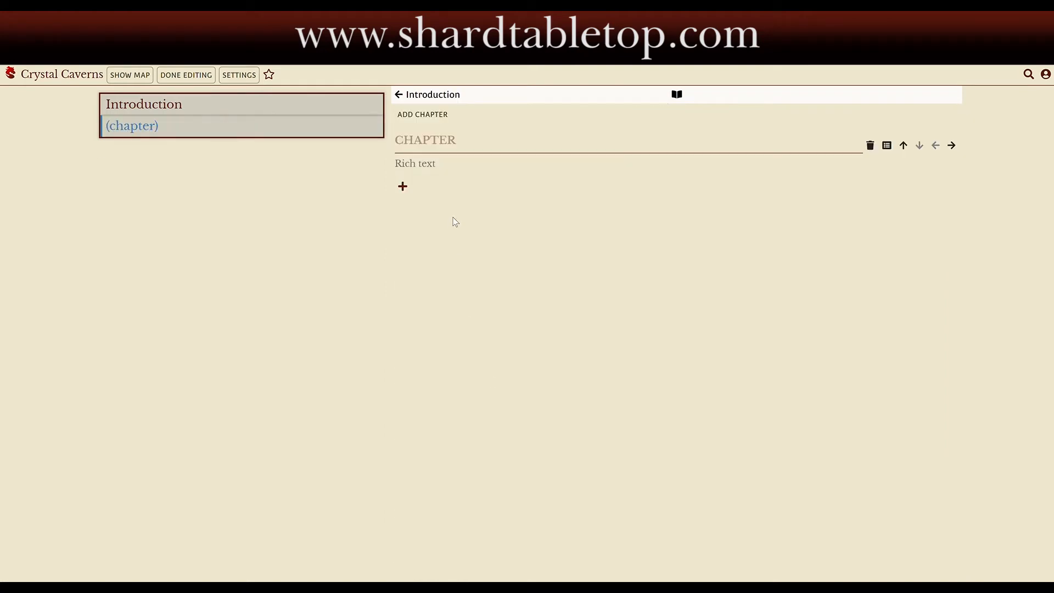
click(411, 143)
text(Cave Map)
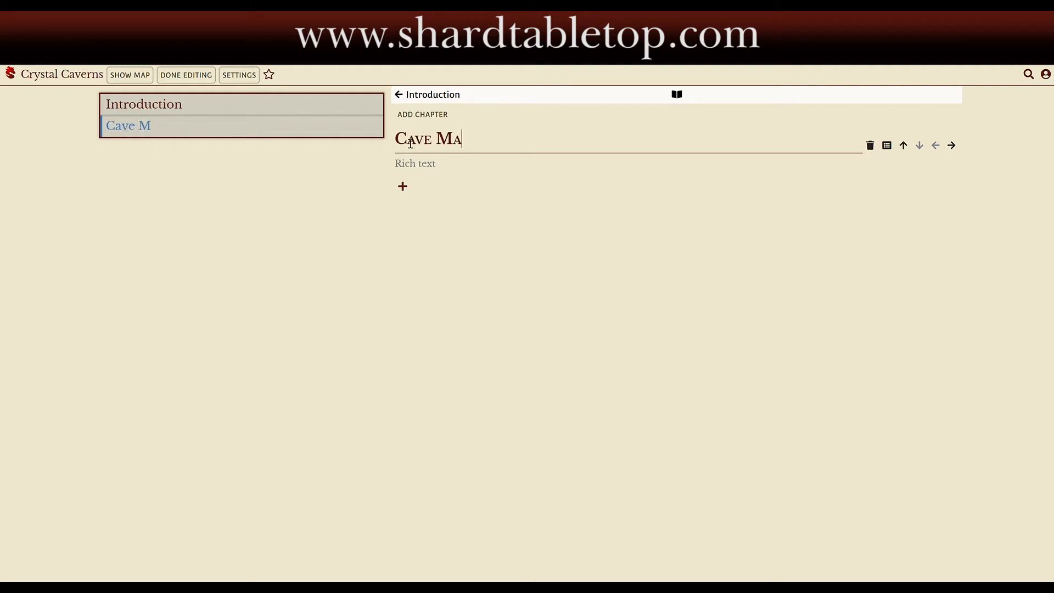
key(BackSpace)
key(BackSpace)
key(BackSpace)
text(Locations)
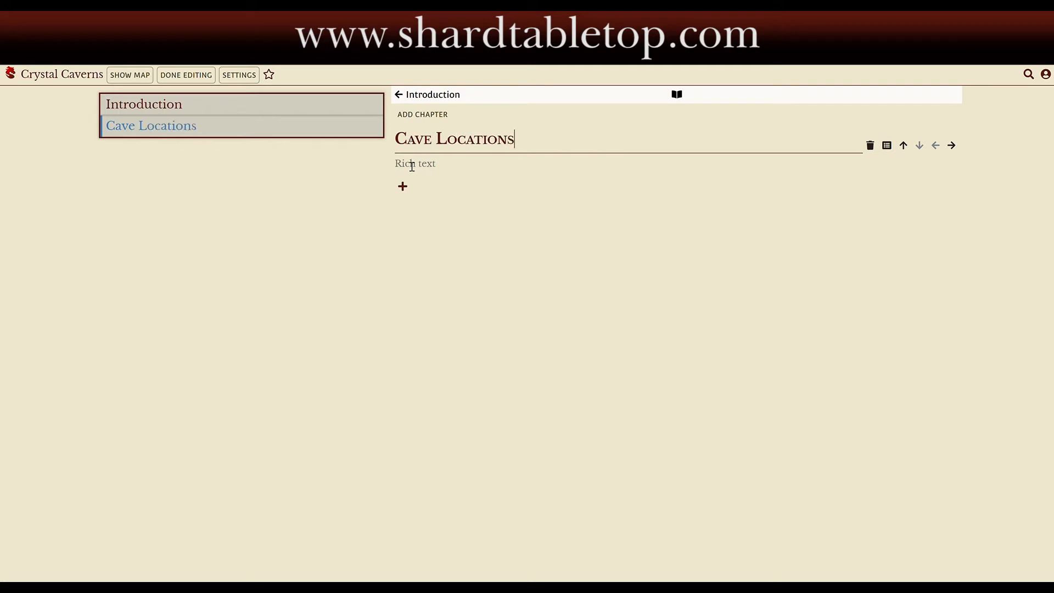
Insert the existing Crystal Cavern map as content in the Cave Locations chapter.
click(412, 173)
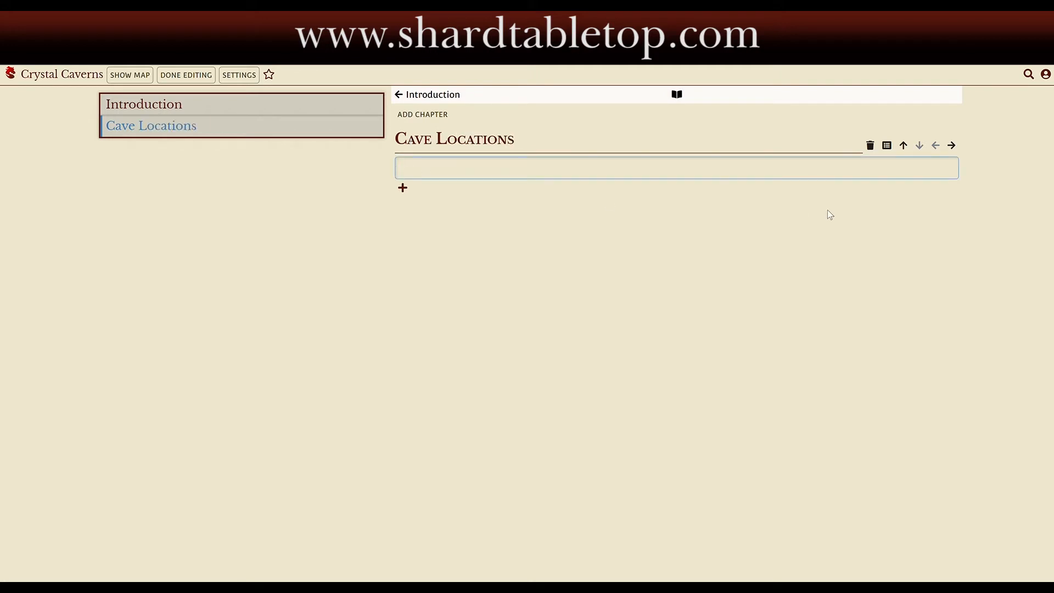
click(888, 146)
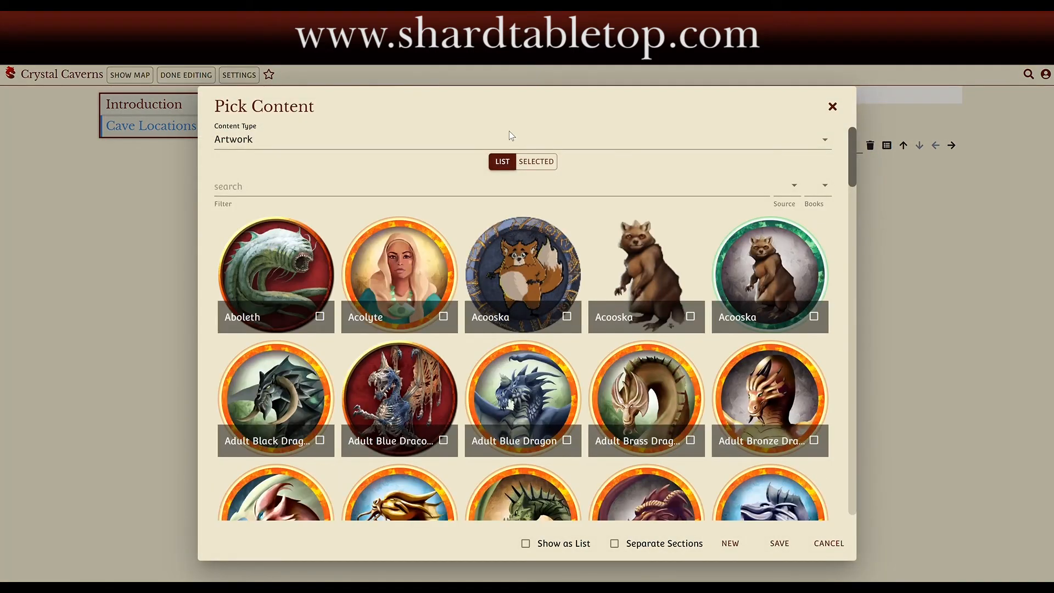
click(289, 143)
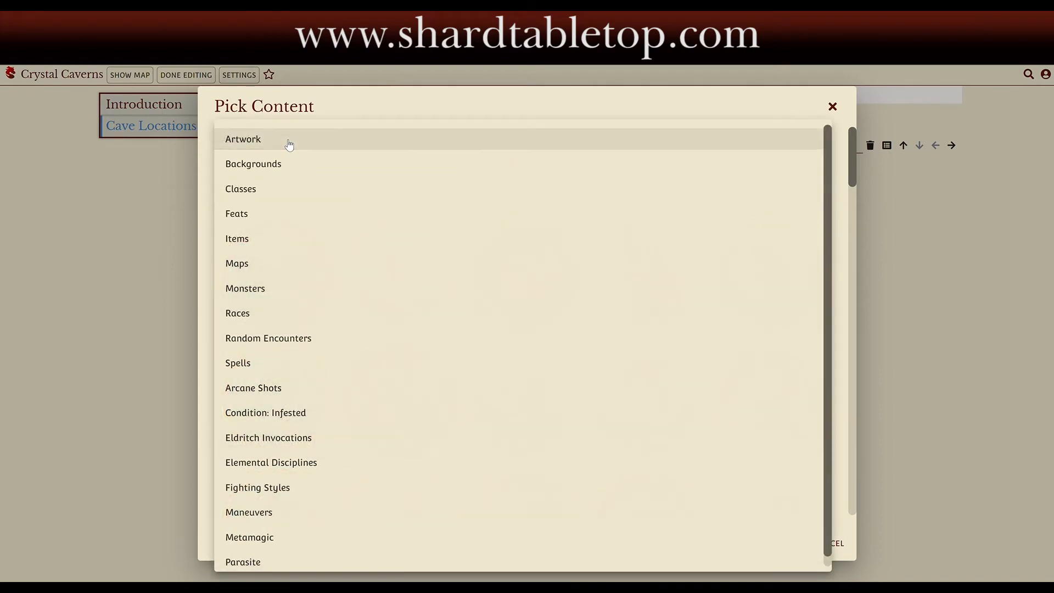
click(245, 268)
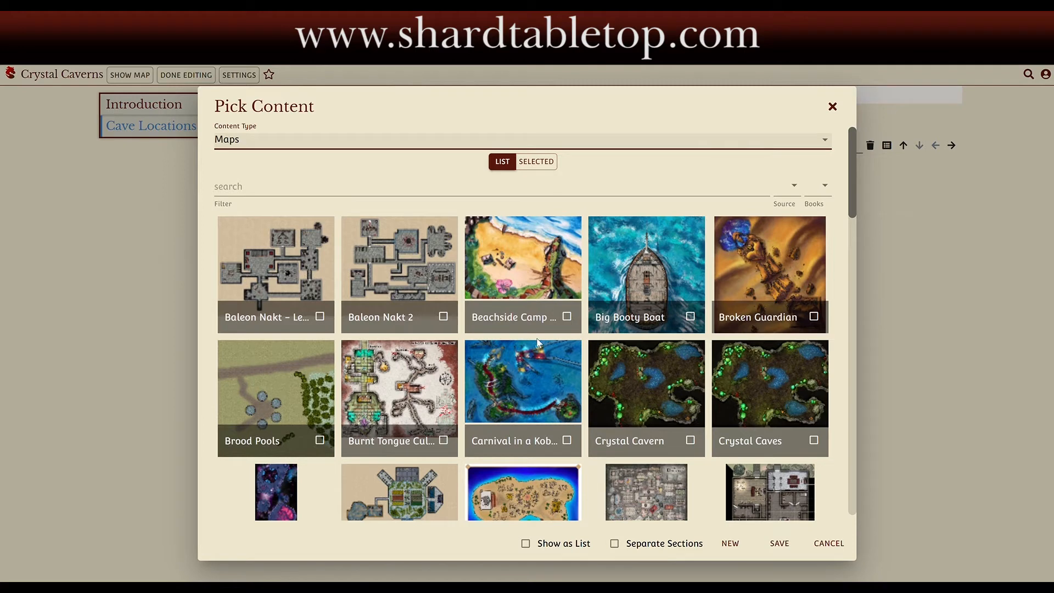
click(691, 441)
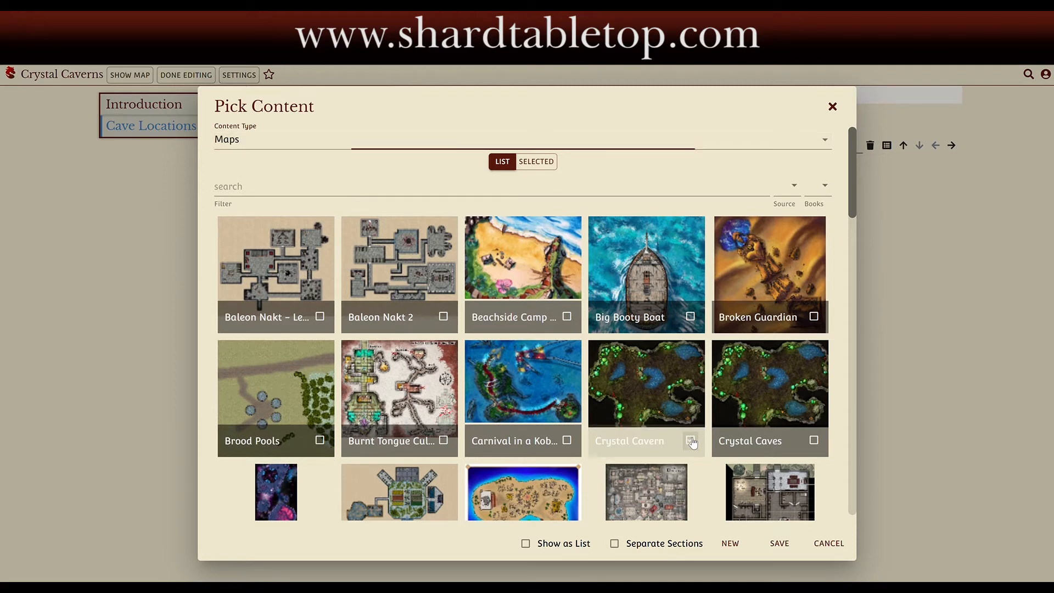
click(780, 545)
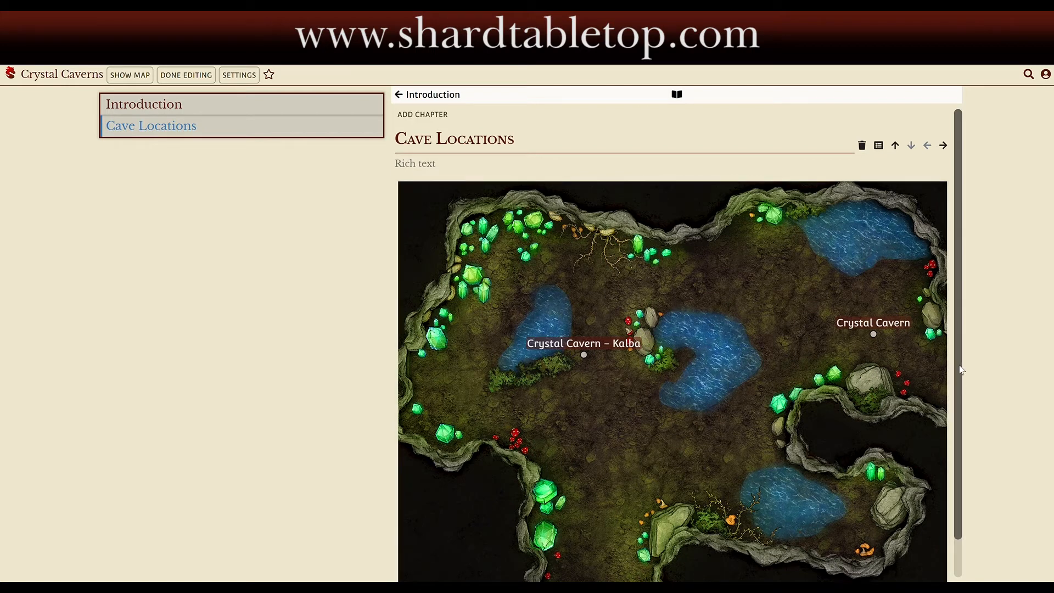
View the Crystal Cavern map from the Cave Locations chapter in its own window, then close the window.
scroll(962, 369, down, 1)
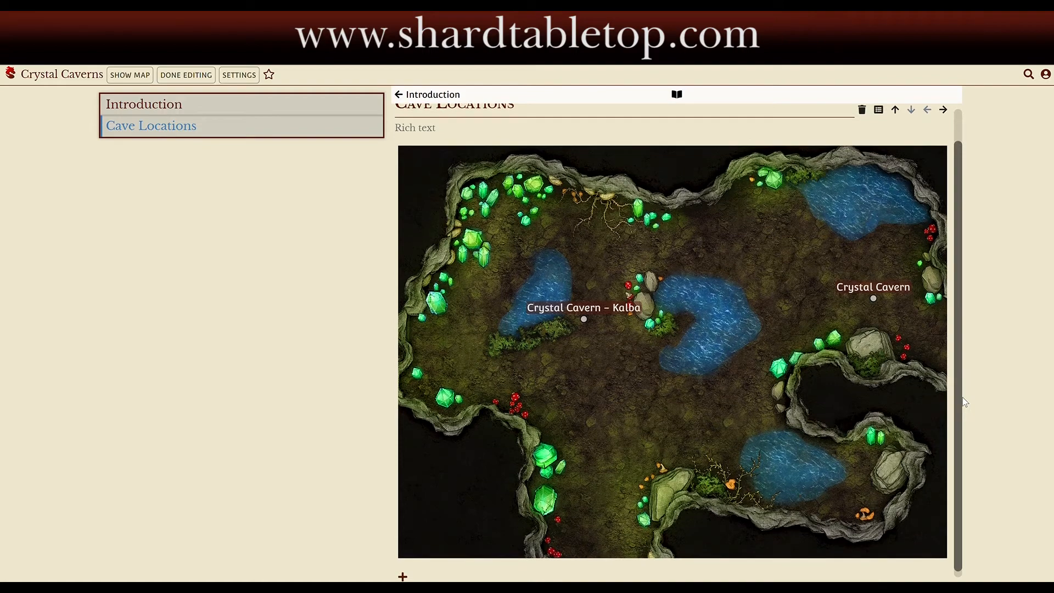
scroll(961, 370, up, 1)
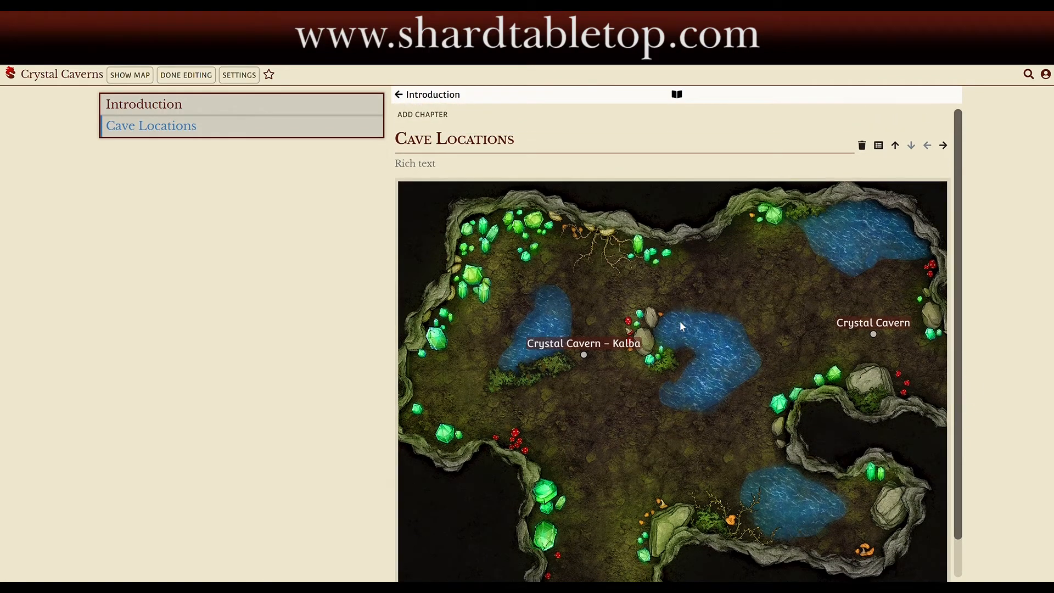
click(659, 323)
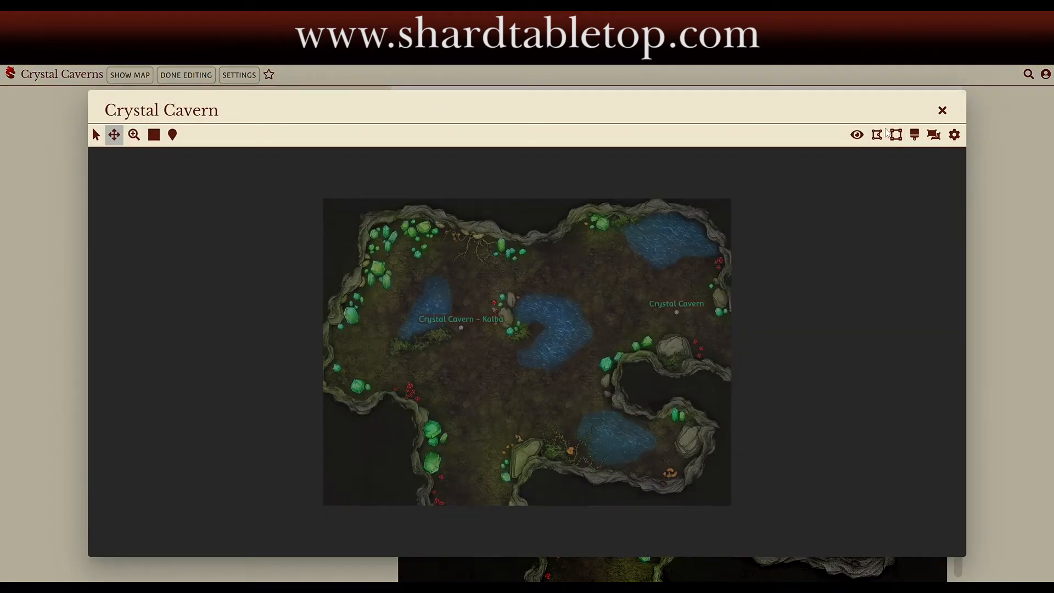
drag(812, 99, 829, 159)
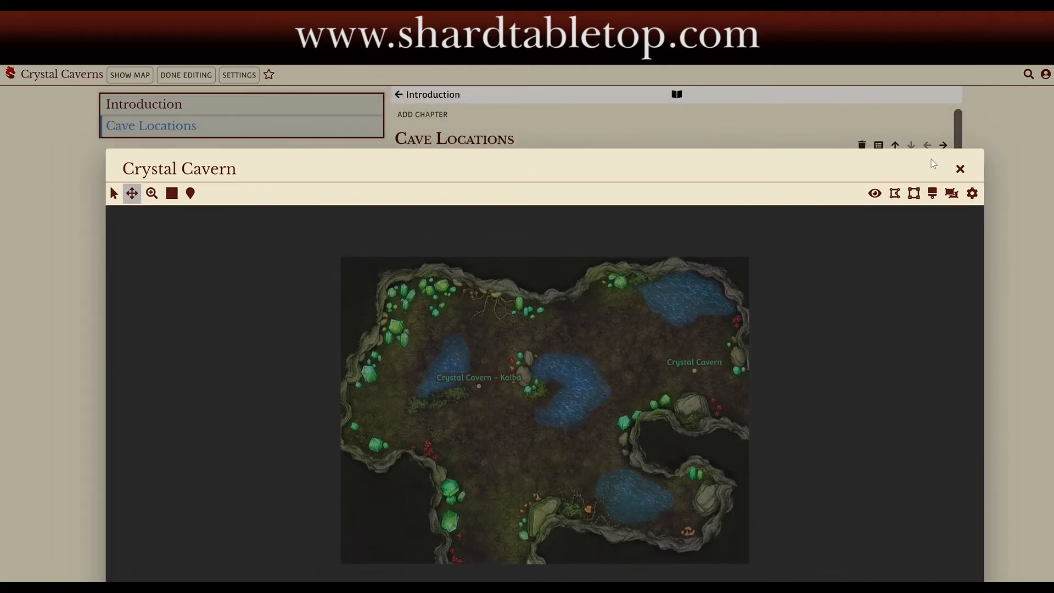
click(960, 169)
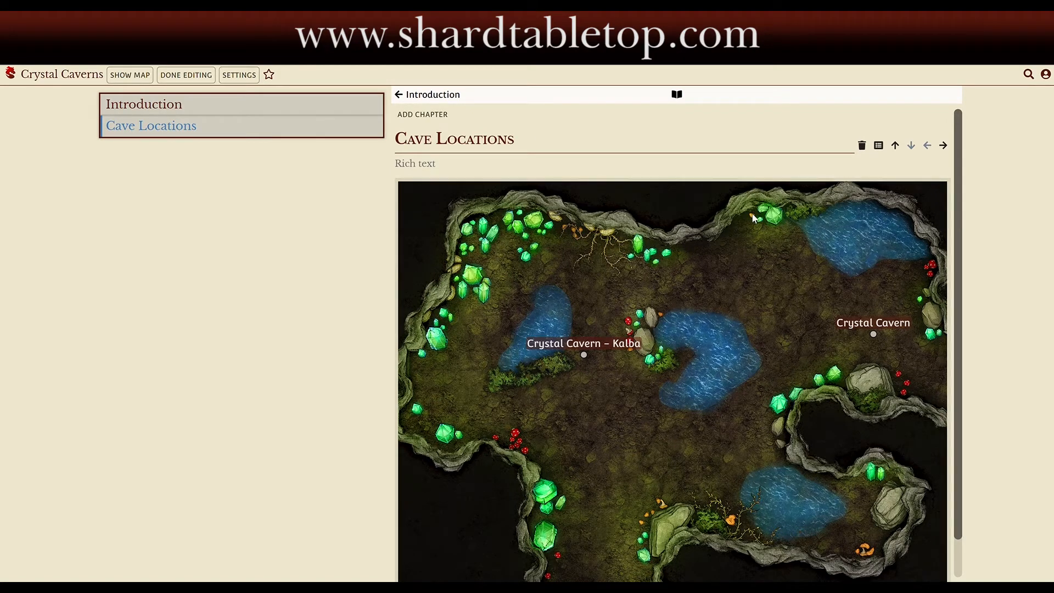
Show the map beside the book and add a section titled "Kalba" below the map in Cave Locations.
click(127, 75)
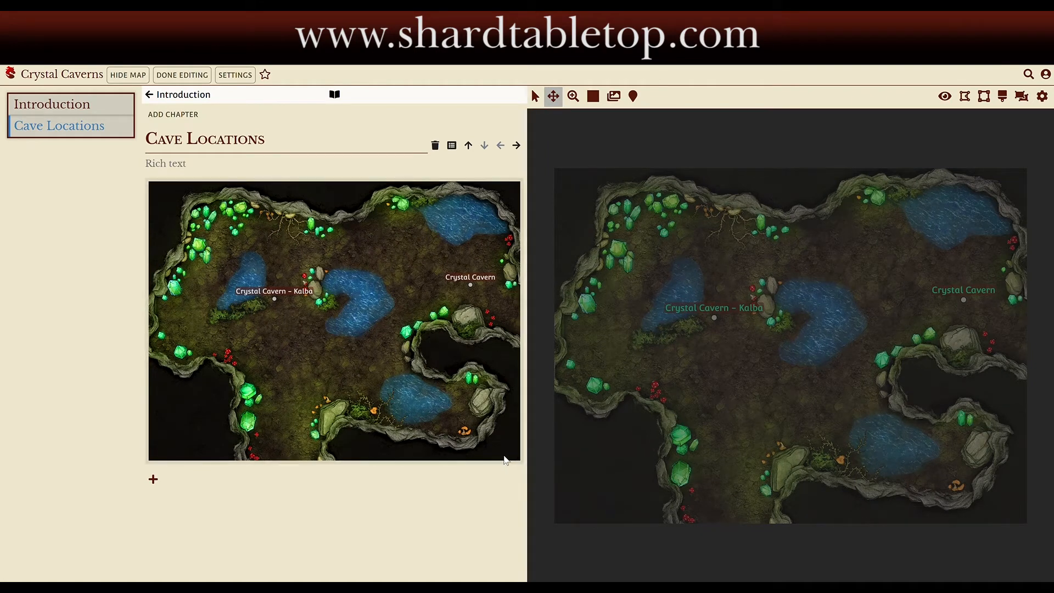
click(154, 480)
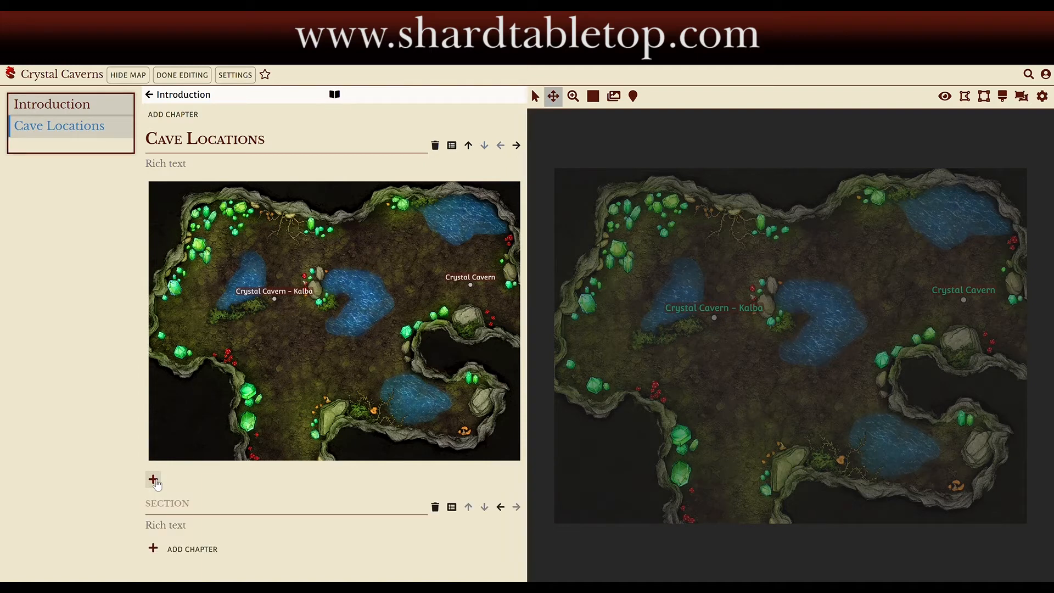
click(162, 515)
text(Kalba)
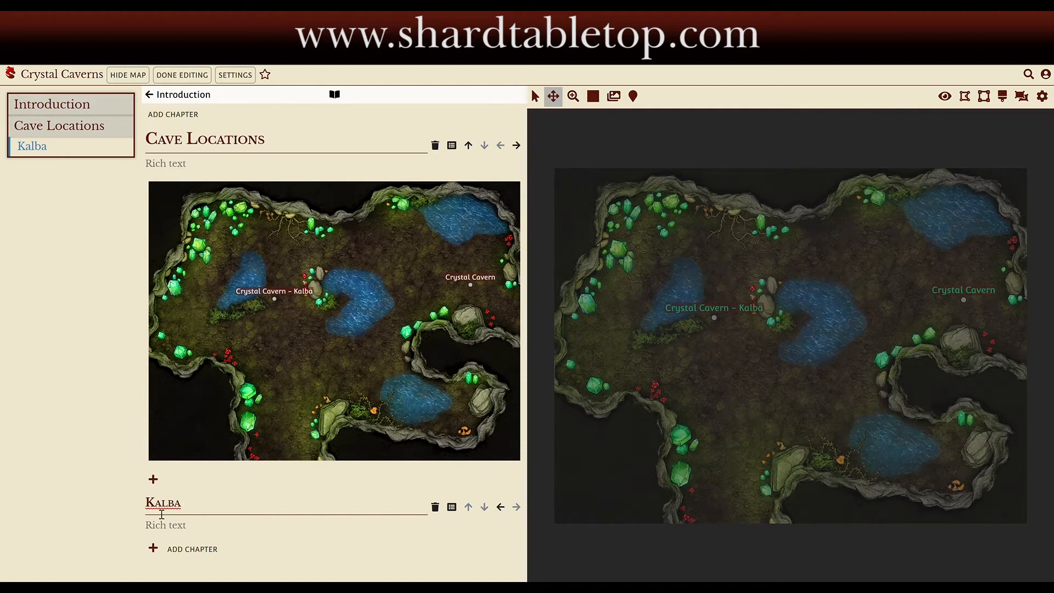
Enter "The first encounter consists of a group of Kalba." as the body text of the Kalba section.
click(163, 531)
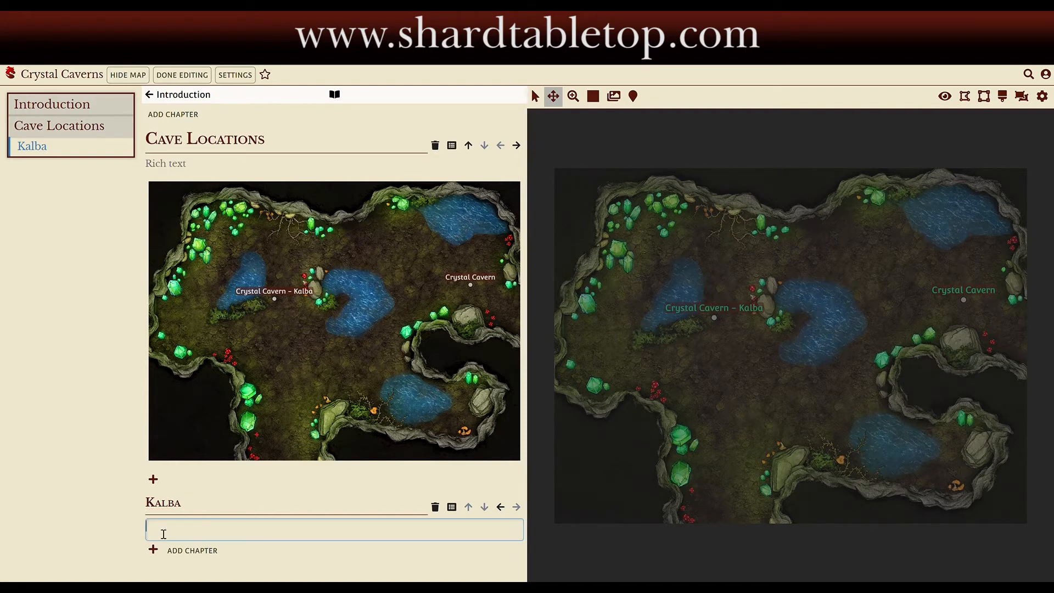
text(The fir)
text(st encount)
text(er )
text(consist)
text(s for)
key(BackSpace)
key(BackSpace)
key(BackSpace)
text(of a group of )
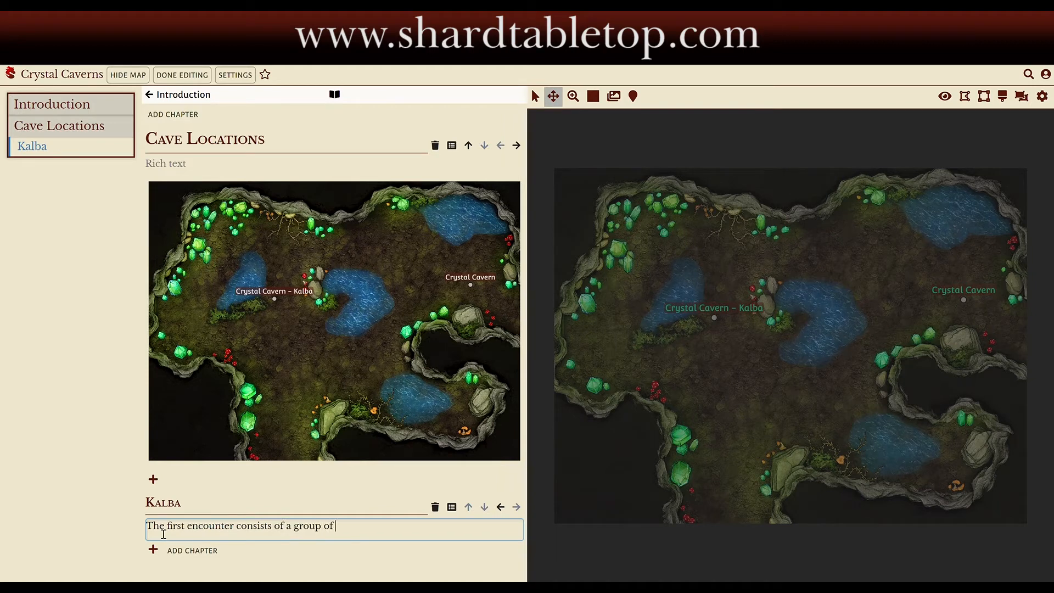
text(Kalba.)
Add the line "Box text to describe the cave." above the Kalba encounter sentence and format it as a block quote.
key(Return)
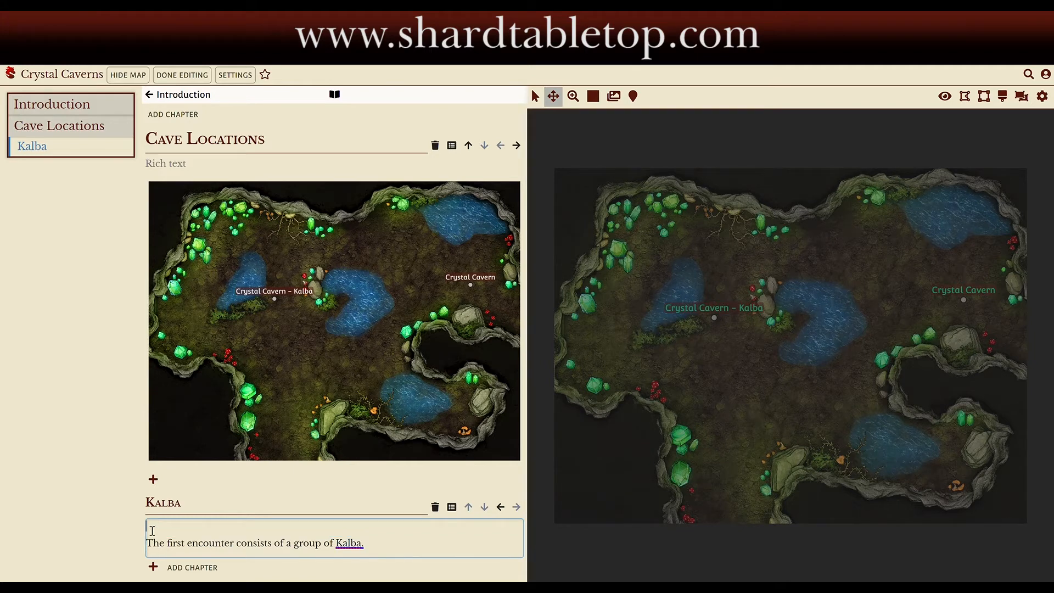
text(Boxe)
key(BackSpace)
text(text to describe the cav)
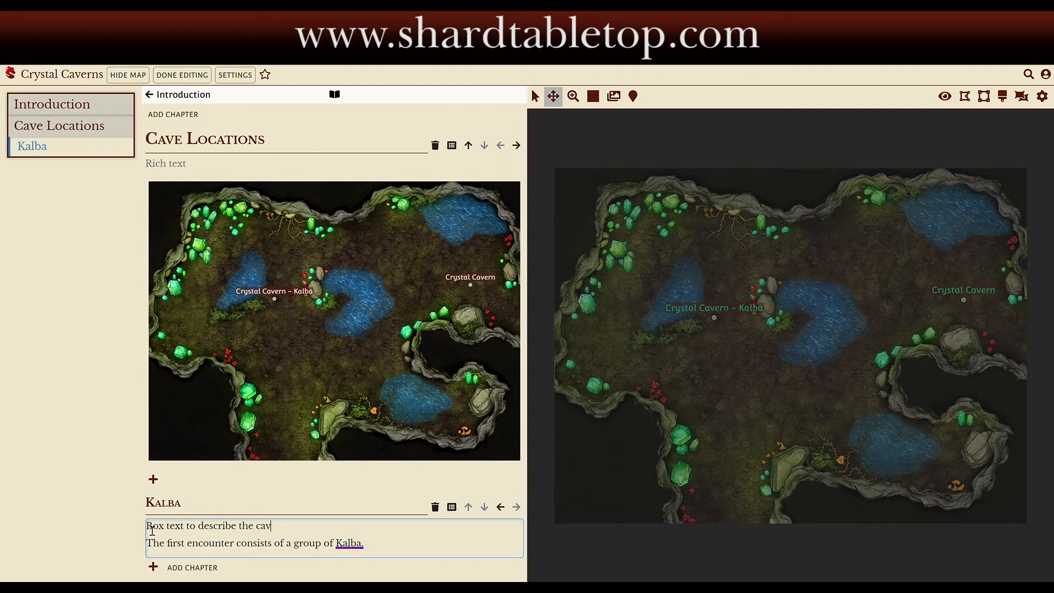
text(e.  F)
key(BackSpace)
drag(159, 530, 183, 530)
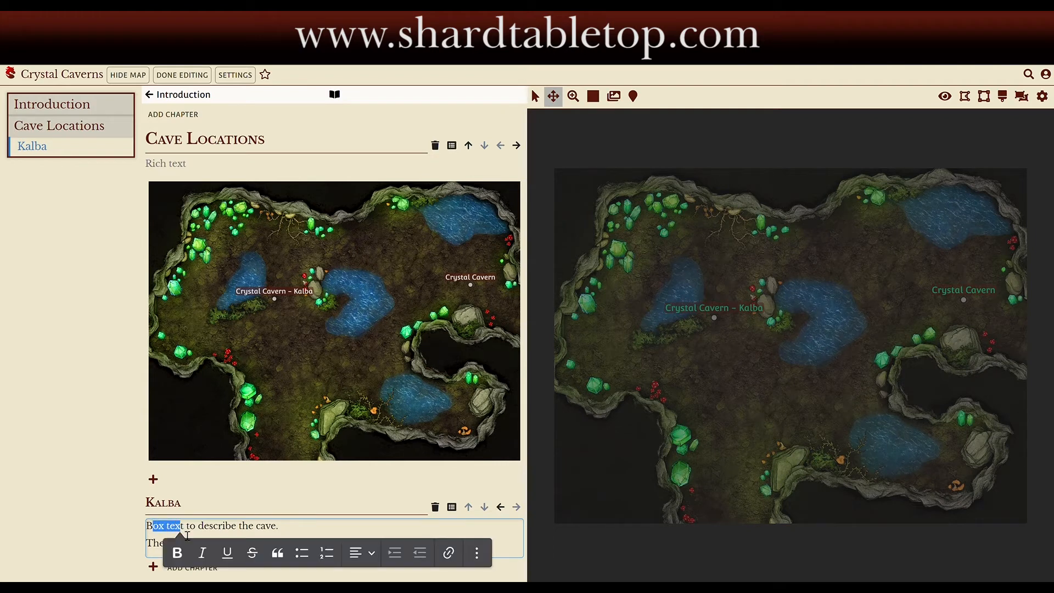
click(275, 553)
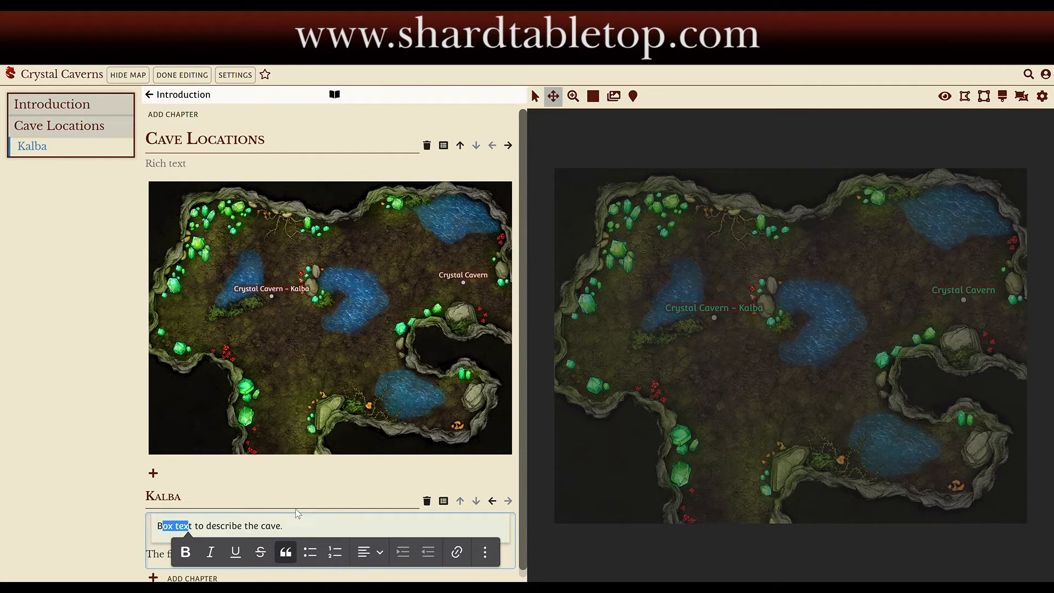
click(294, 528)
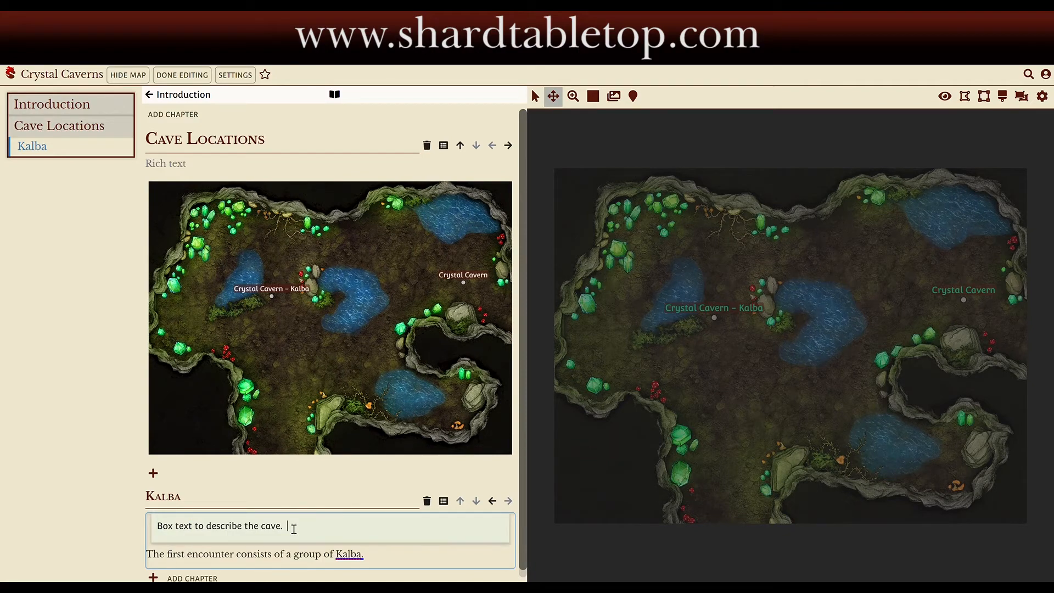
Replace the boxed text with "Shards of crystalline rock embedded in the walls of the cave glow green.".
drag(284, 530, 159, 515)
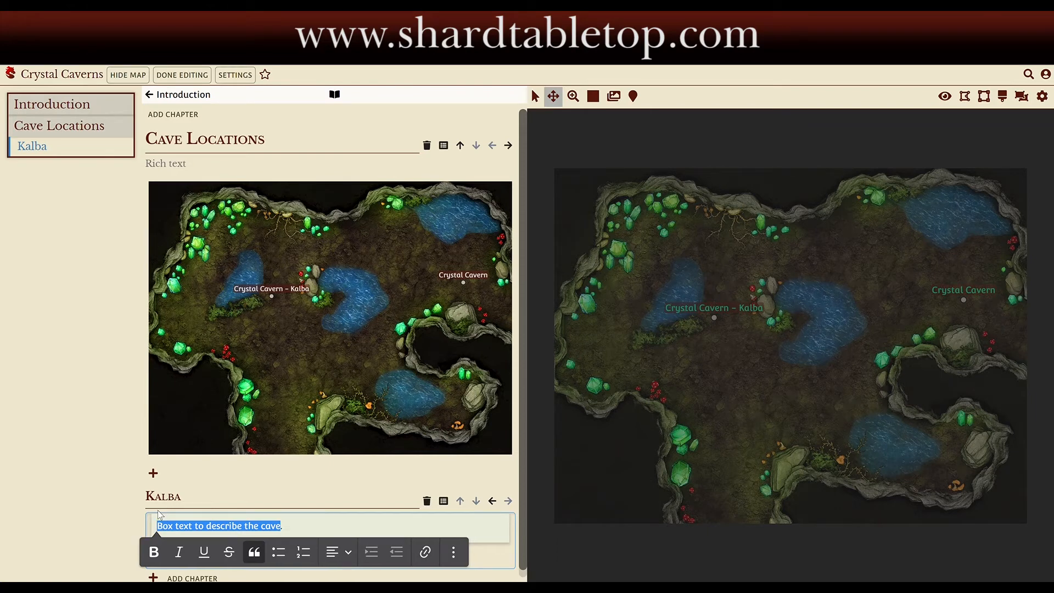
text(G)
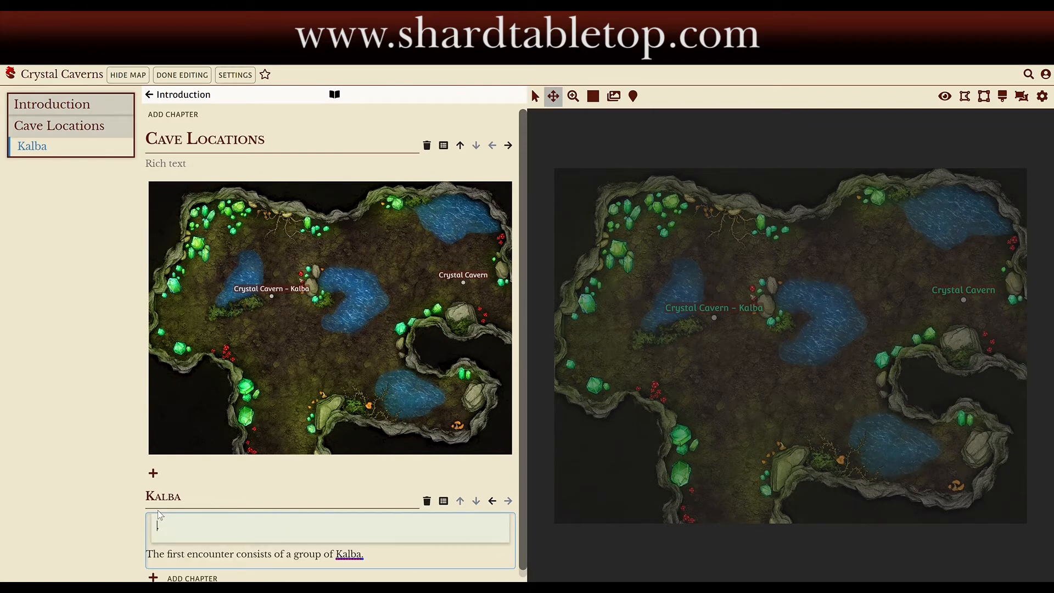
text(hard's)
key(BackSpace)
key(BackSpace)
text(of crystalline rock i)
key(BackSpace)
text(embed)
text(ded in t)
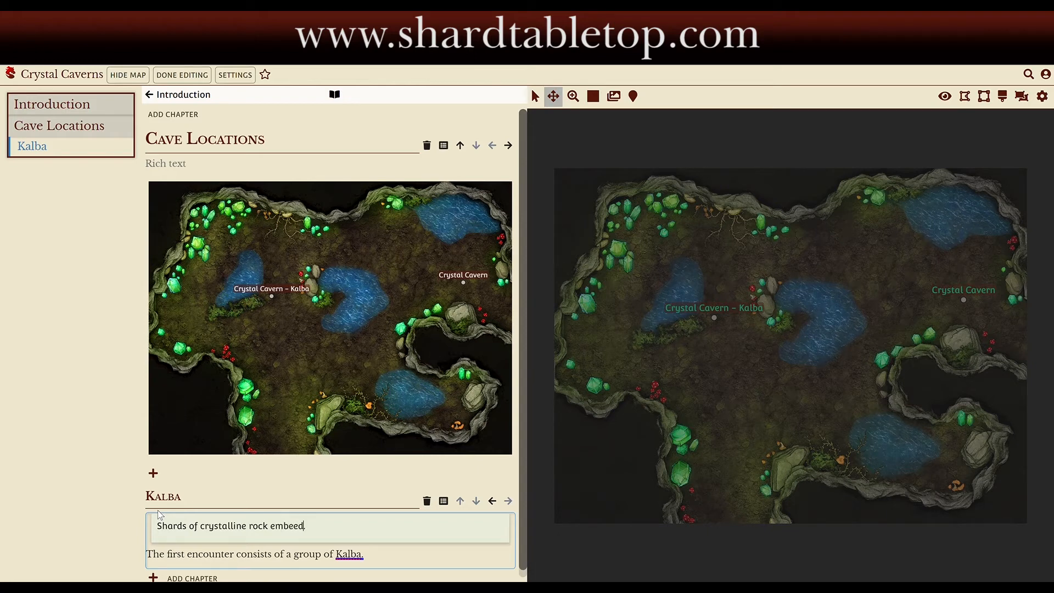
text(he walls of the cave t)
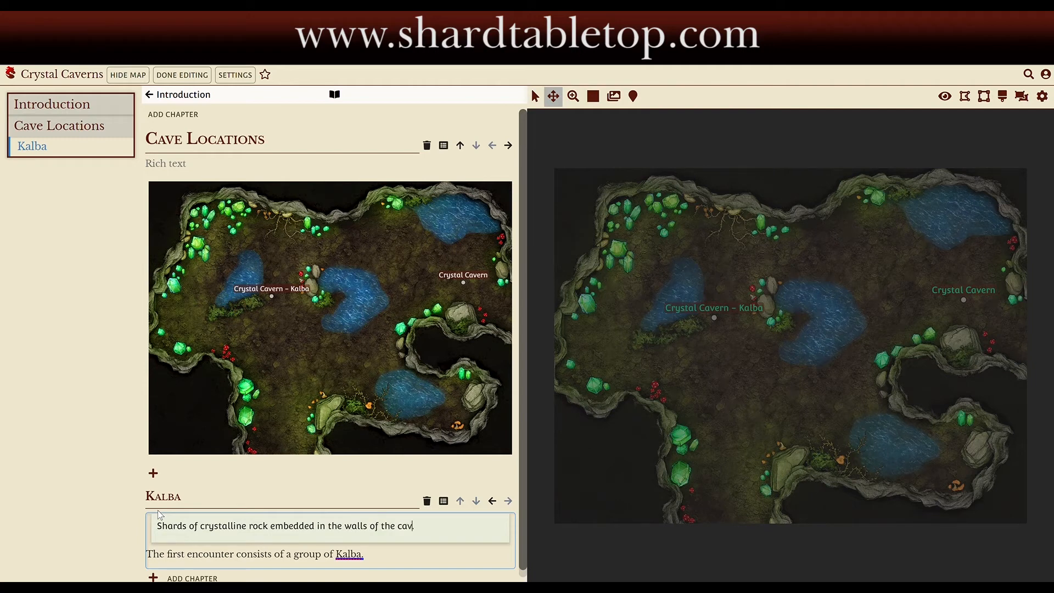
key(BackSpace)
text(glow green.)
Continue the boxed text with "Water is dripping from stalagtites".
text(Water)
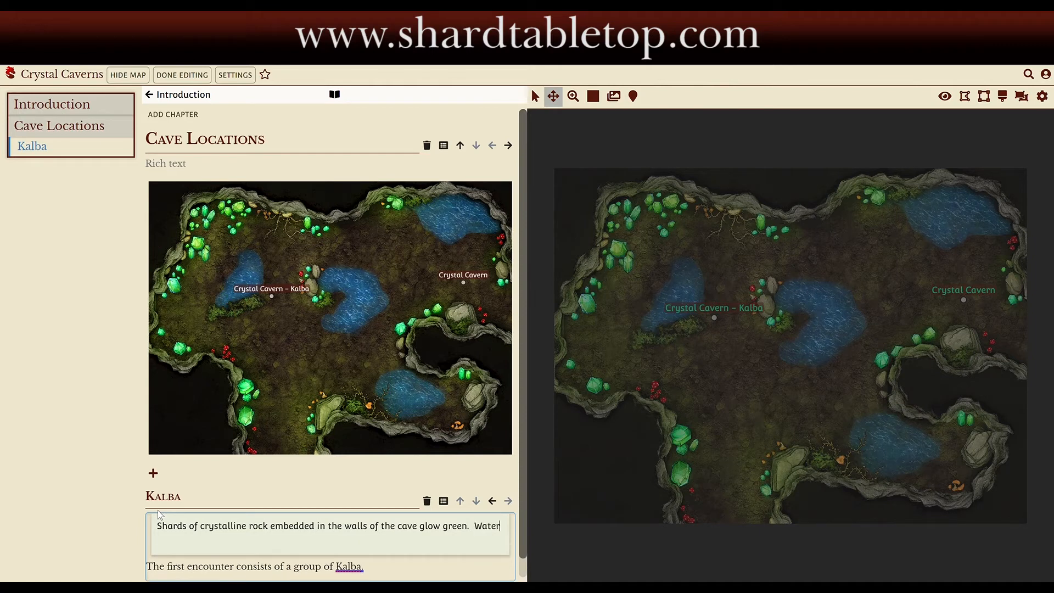
text( is dripping from t)
key(BackSpace)
text(stalagtites)
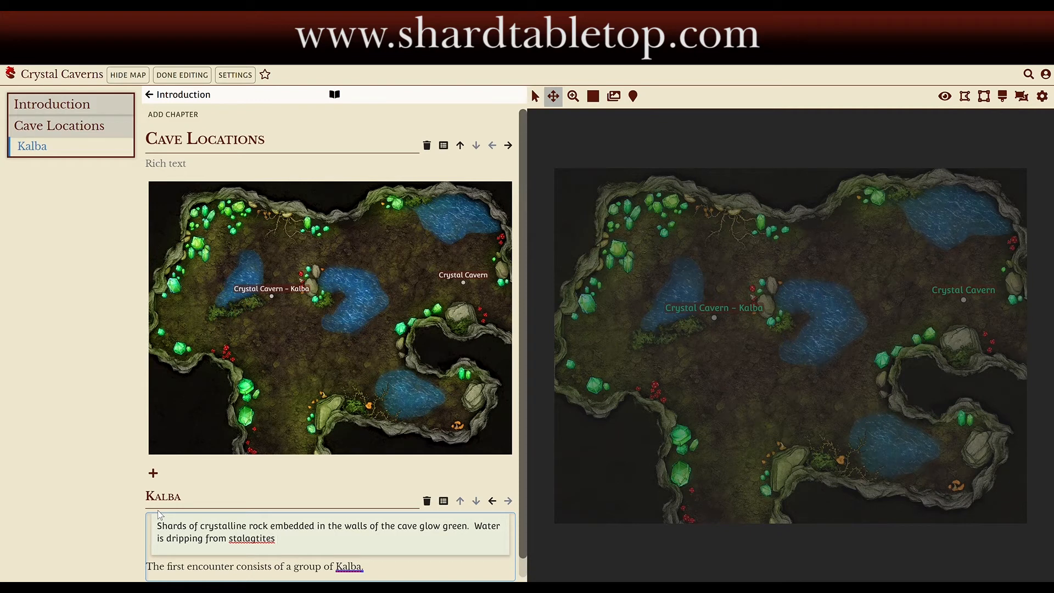
Correct the last word of the boxed text to "stalactites".
click(248, 546)
key(BackSpace)
click(279, 546)
double_click(262, 544)
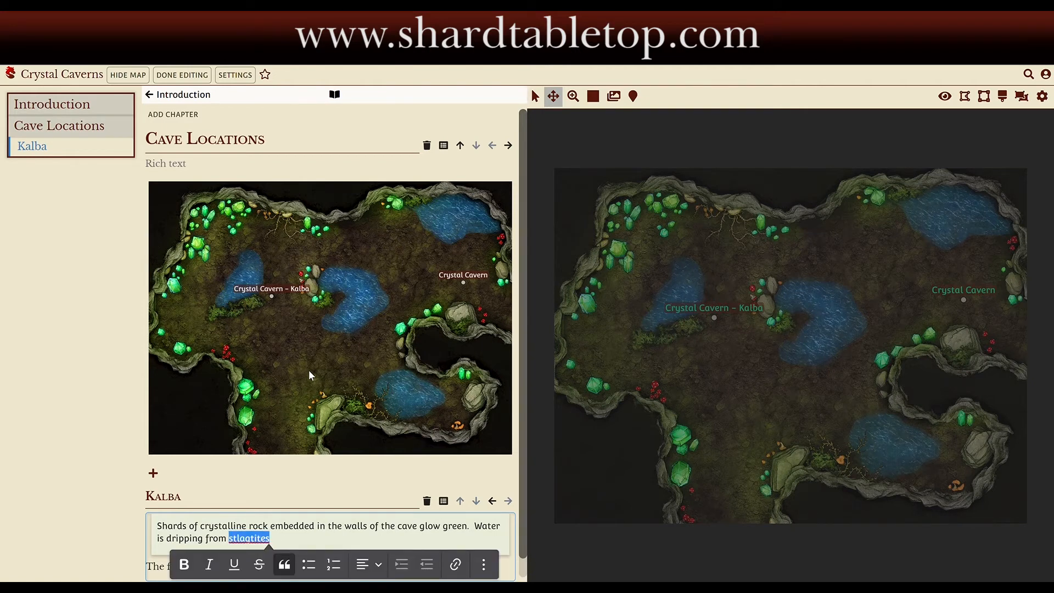
text(stalagmites)
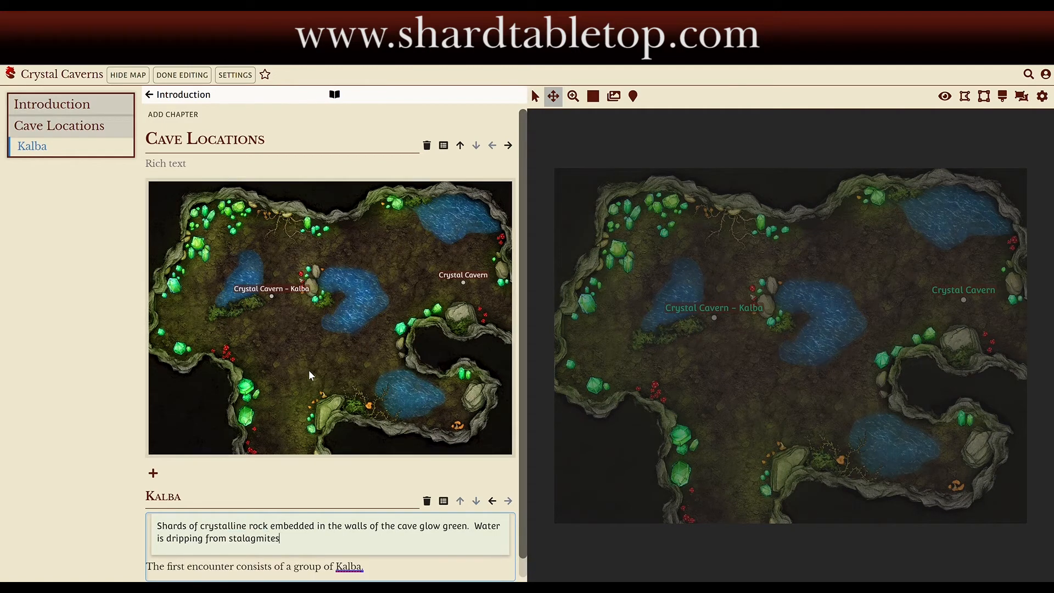
double_click(269, 543)
text(stalagtites)
double_click(260, 542)
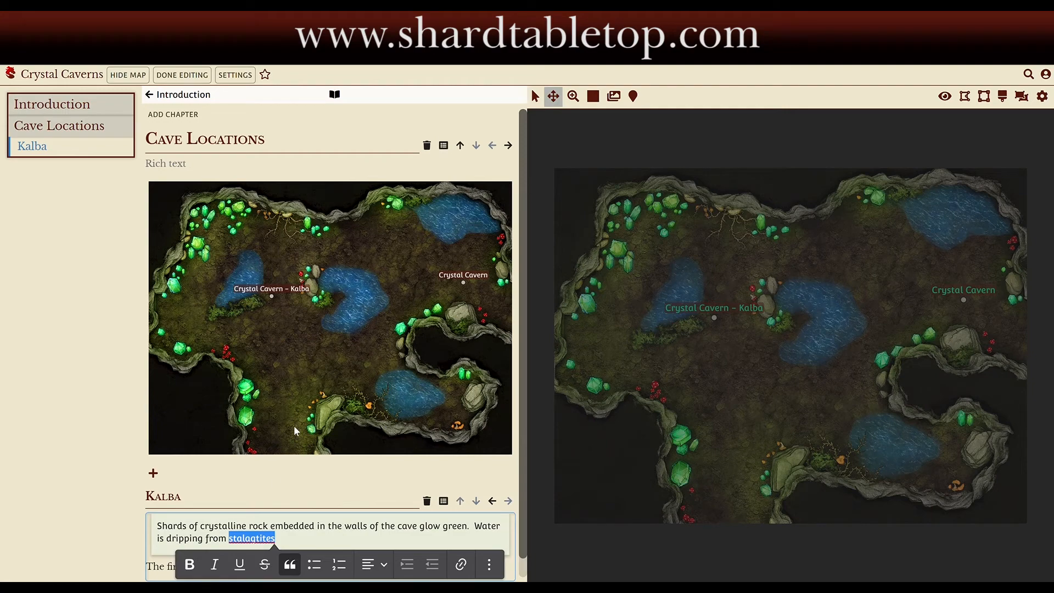
text(stalactites)
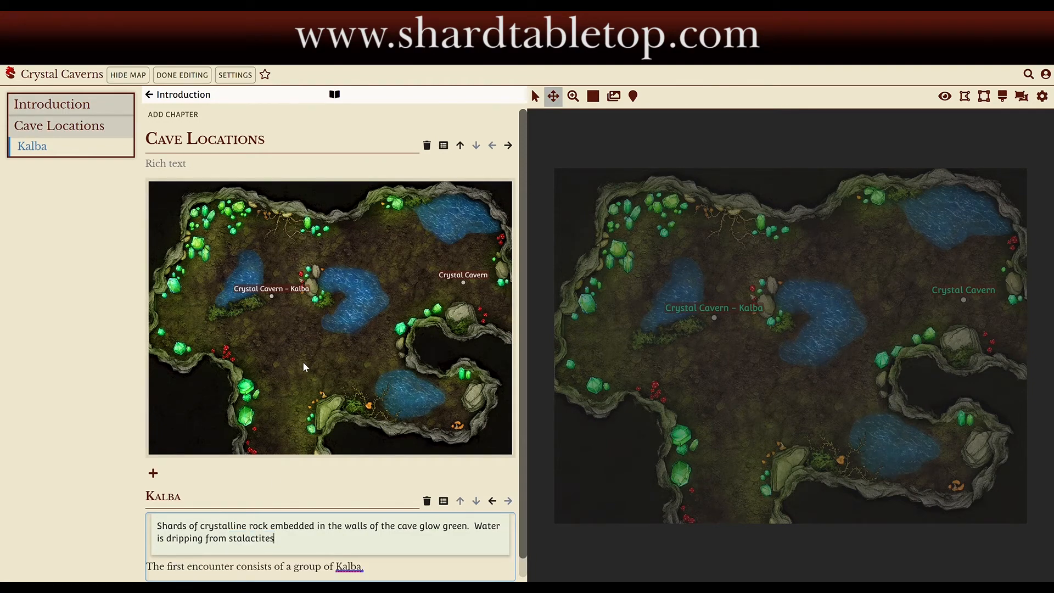
Complete the boxed text's second sentence with "and pooling on the the cavern floor.".
text(.)
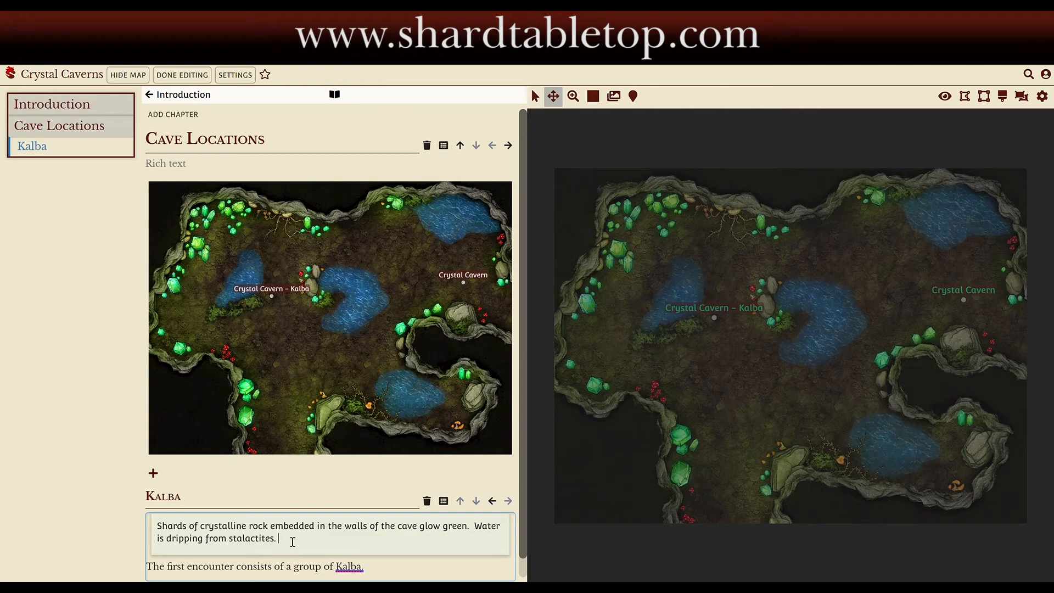
key(BackSpace)
key(BackSpace)
text(and pooling on the the cavern floor.)
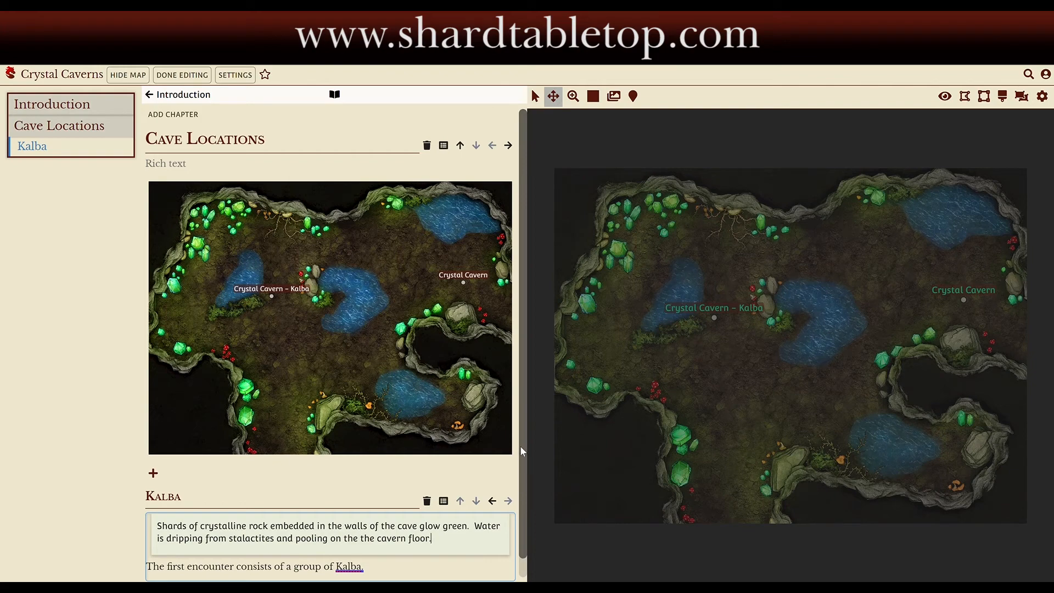
Set the encounter book of the Crystal Cavern – Kalba map pin to the Cave Locations chapter.
scroll(521, 447, down, 1)
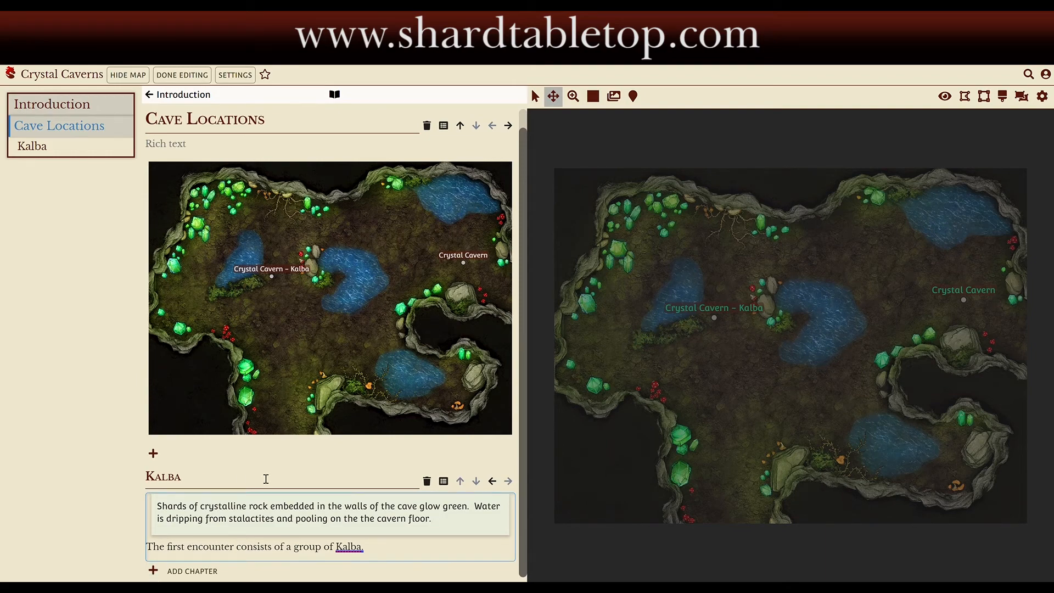
right_click(714, 318)
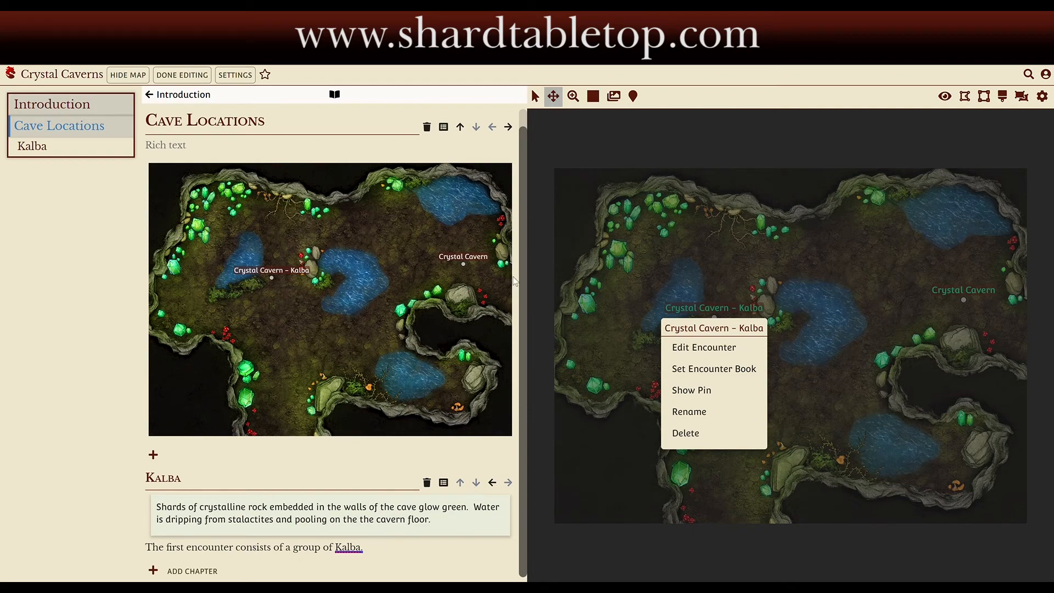
click(701, 372)
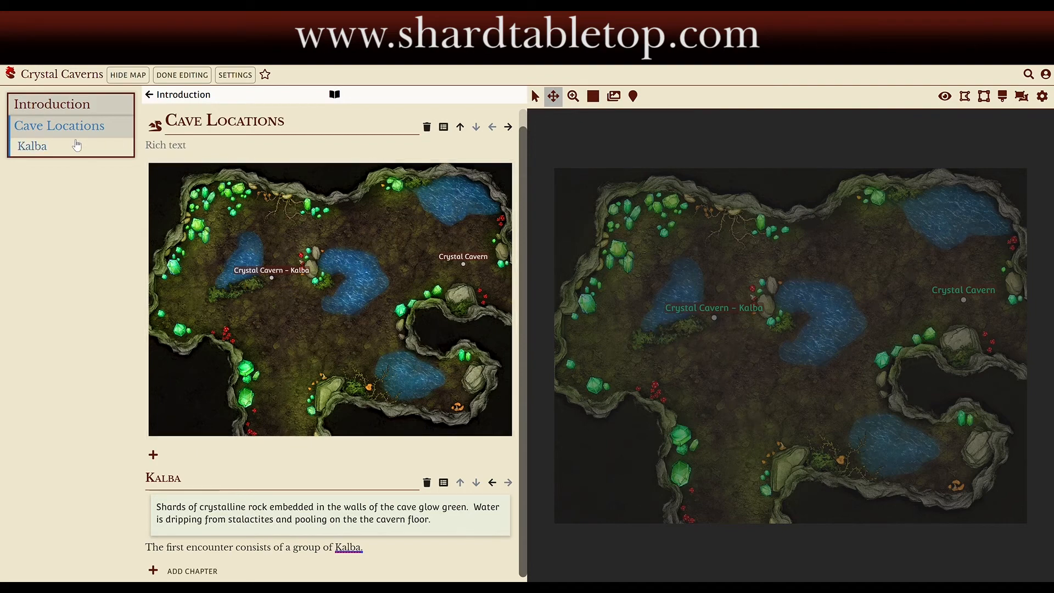
Go to the Kalba section and set it as the encounter book of the Crystal Cavern – Kalba map pin.
click(48, 148)
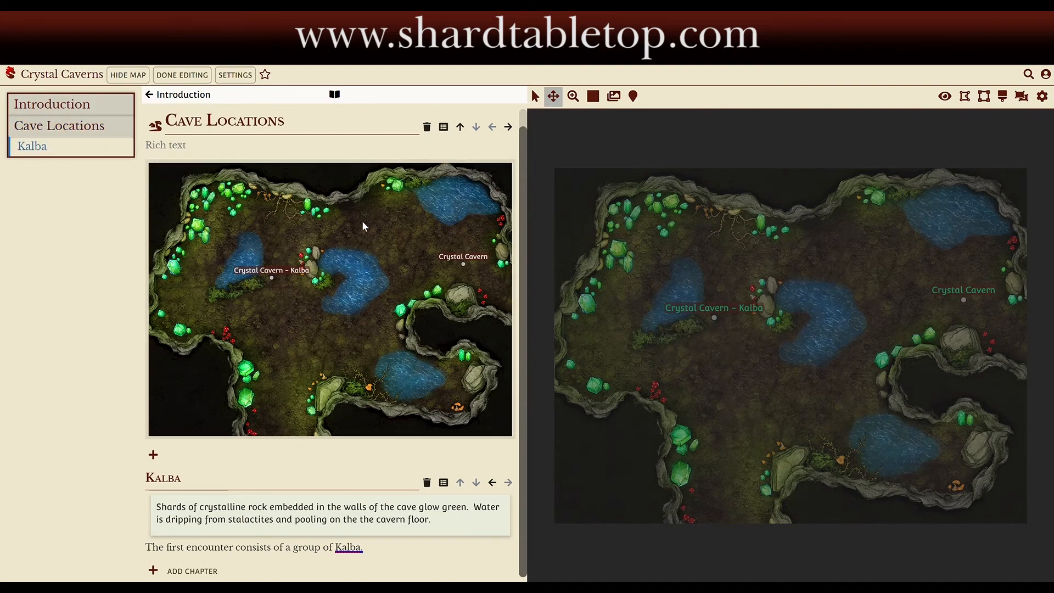
right_click(715, 317)
click(716, 368)
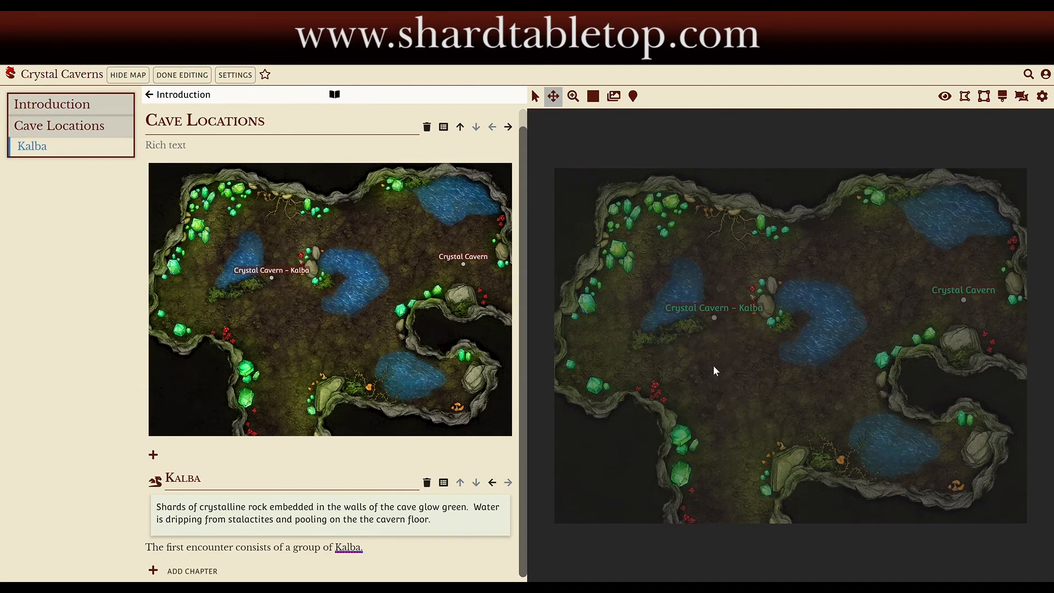
click(158, 481)
Add a section titled "Hill Giant" after the Kalba section.
click(153, 570)
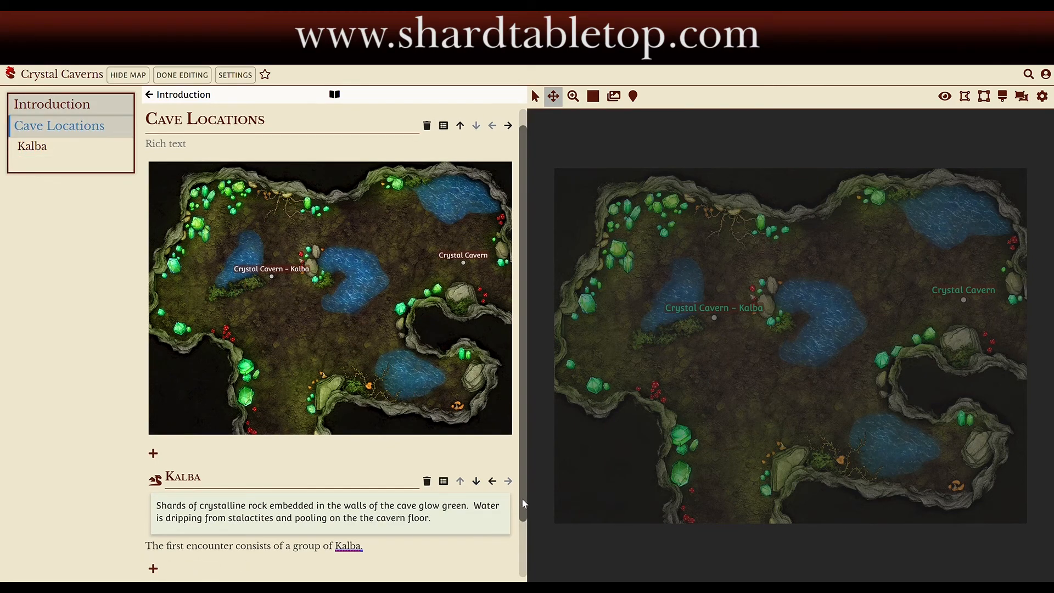
drag(521, 498, 531, 565)
click(185, 532)
text(Hill )
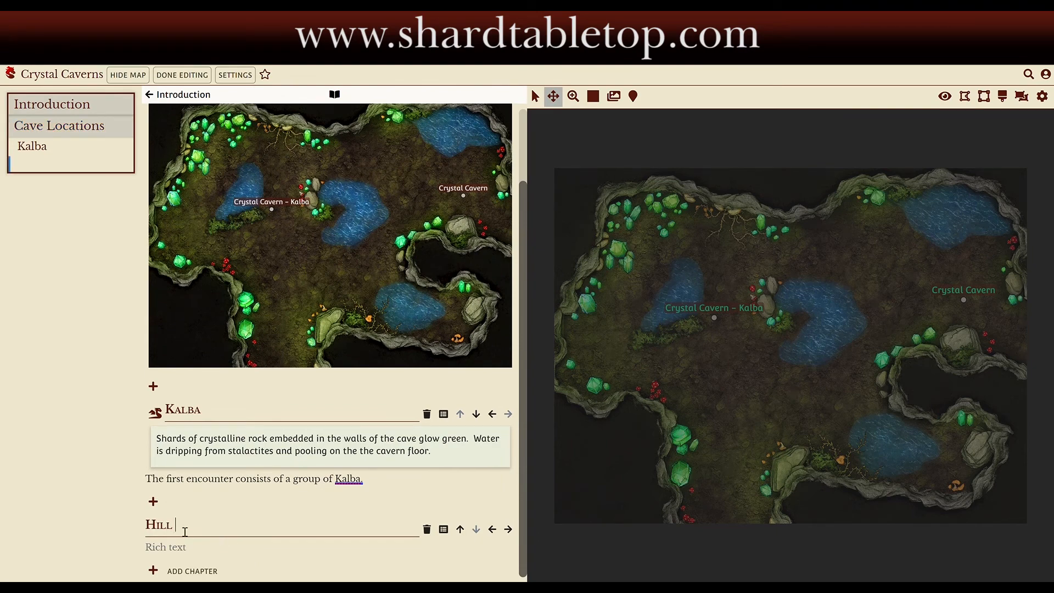
text(Ginat)
key(BackSpace)
key(BackSpace)
key(BackSpace)
text(ant)
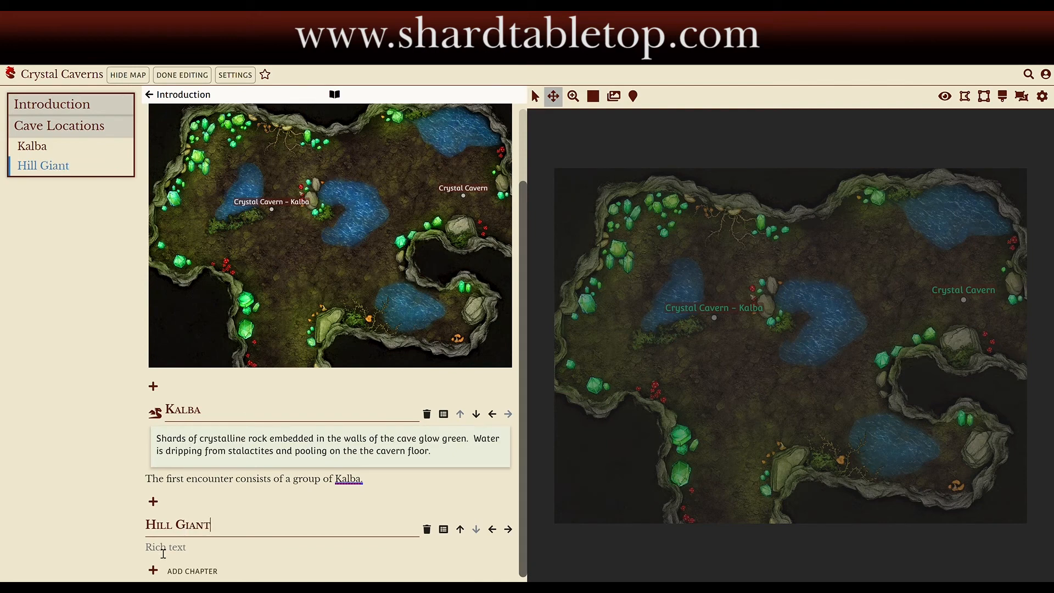
Write "This is encounter is triggered when the noise of the battle with the Kalba reaches the giants." as the Hill Giant section's text.
click(163, 554)
text(This is encounter is trigger)
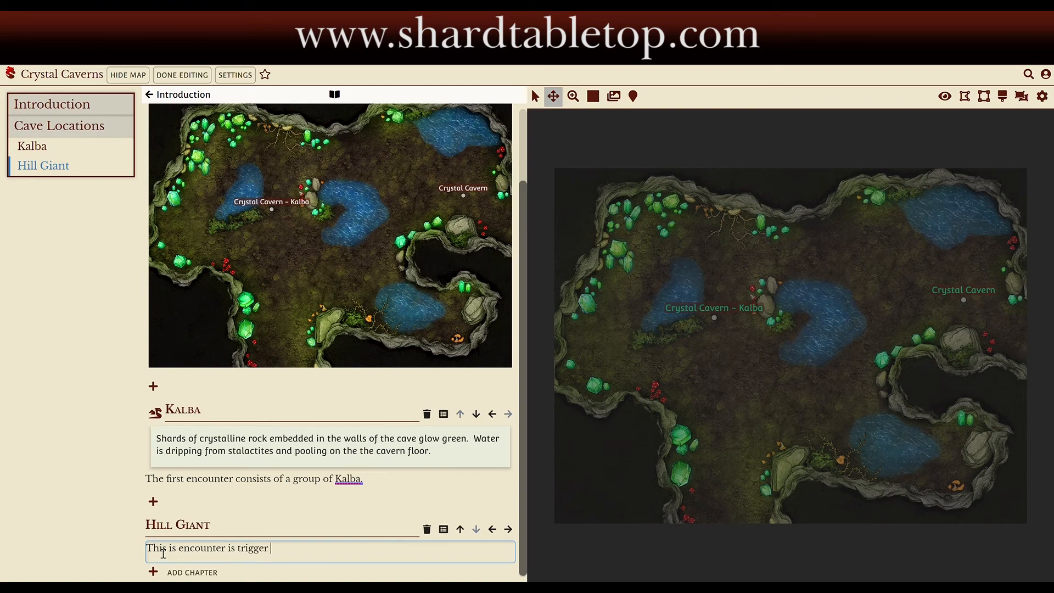
text(ed when the noise of the batt)
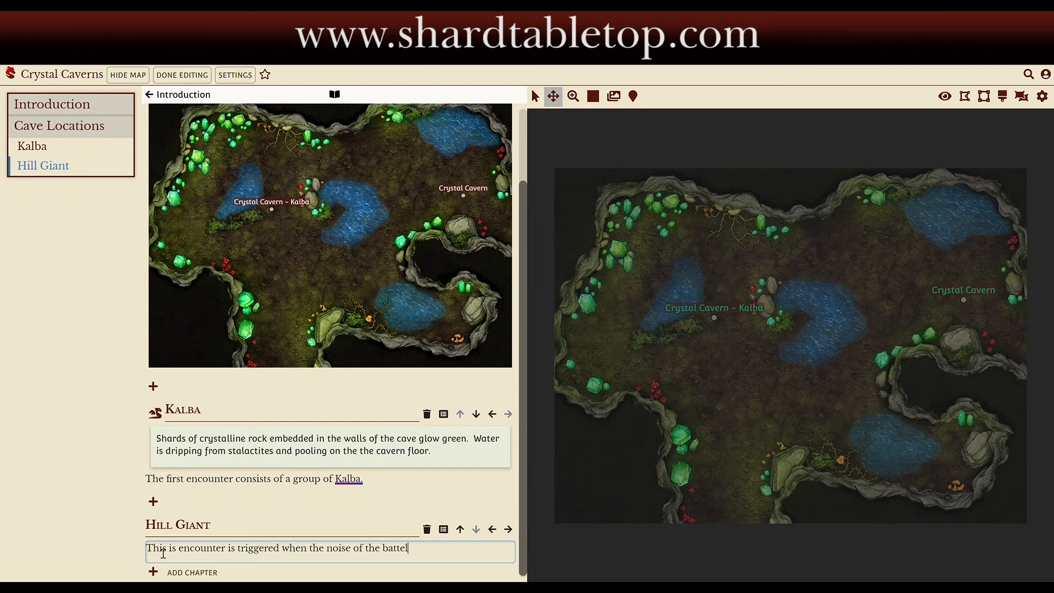
text(le with the )
text(t)
text(Kalba e)
text(ach)
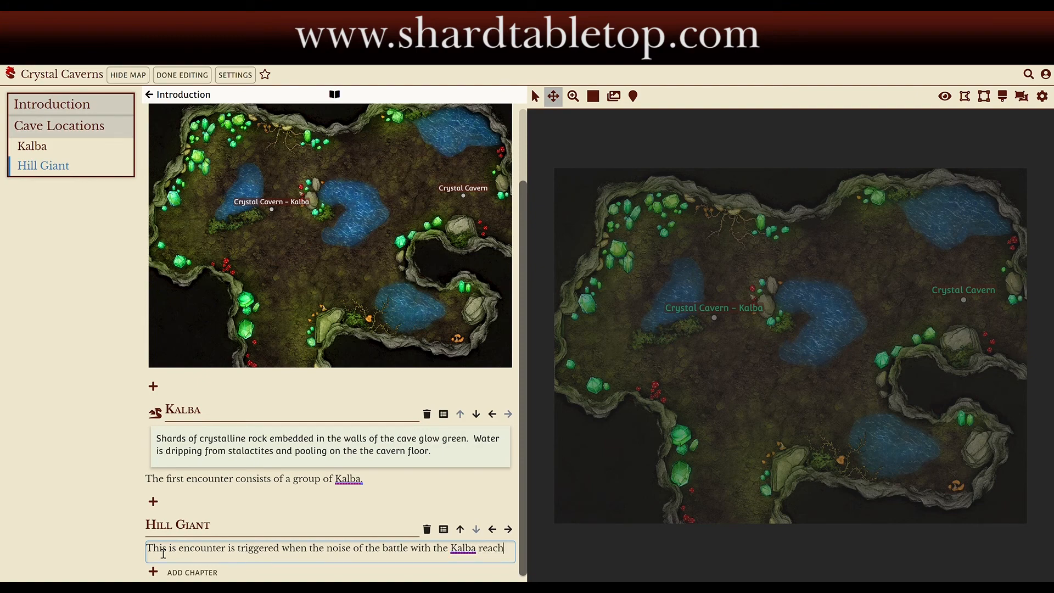
text(es the gi)
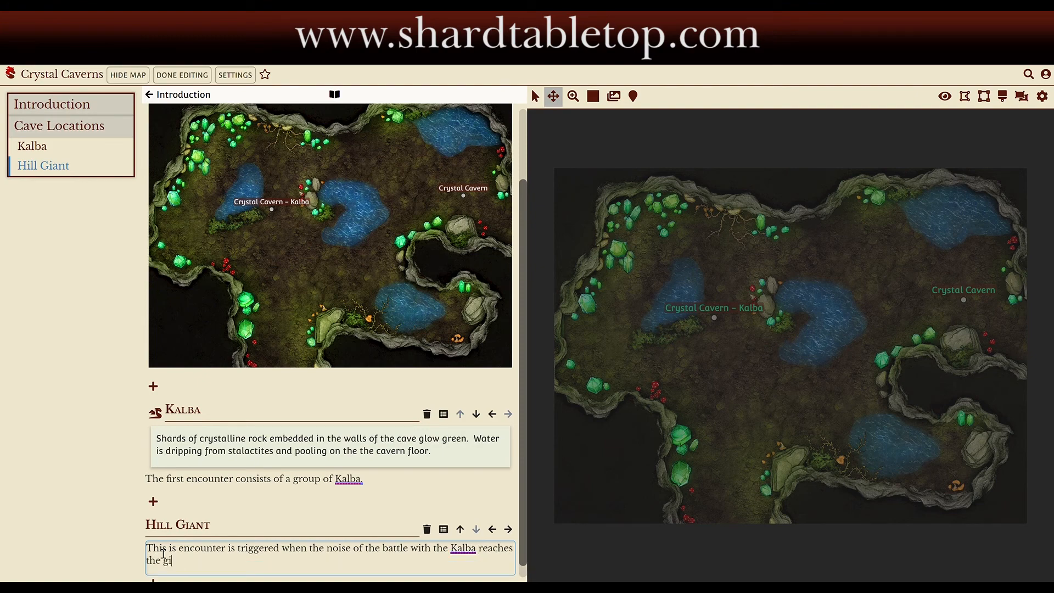
text(ants.)
drag(523, 503, 522, 528)
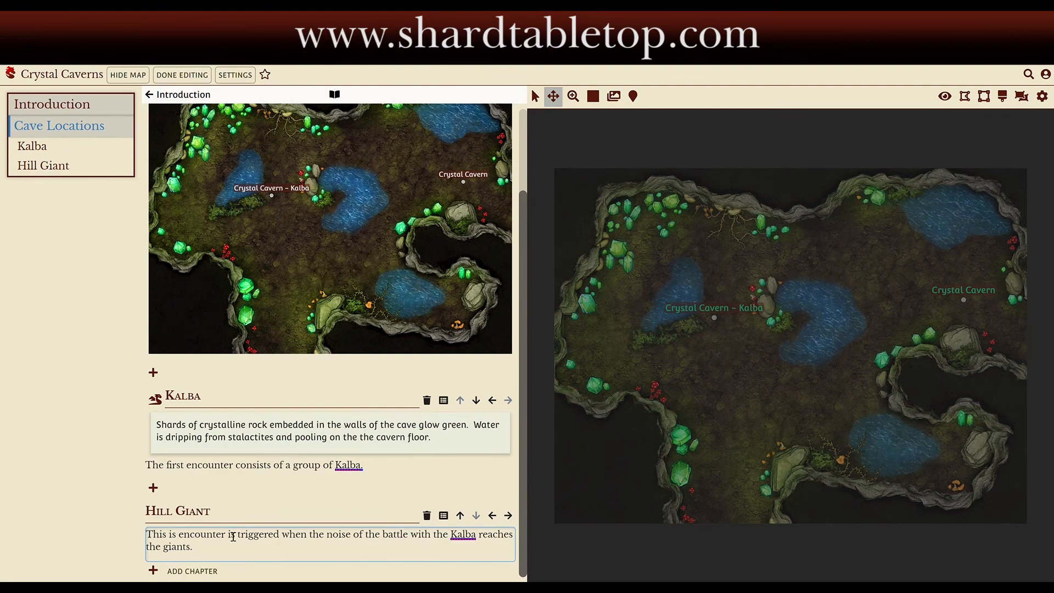
click(153, 514)
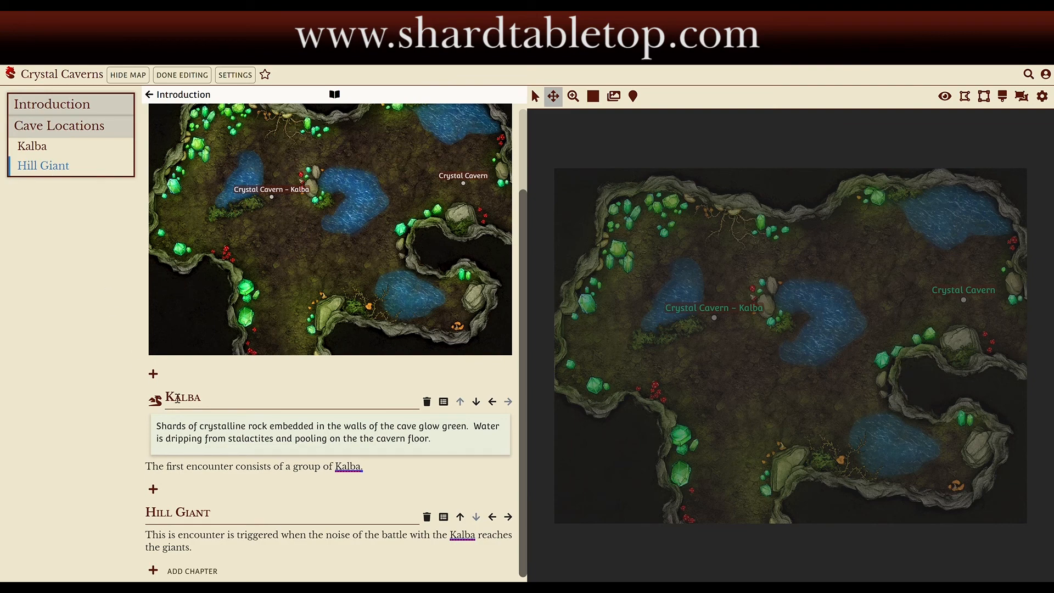
click(205, 550)
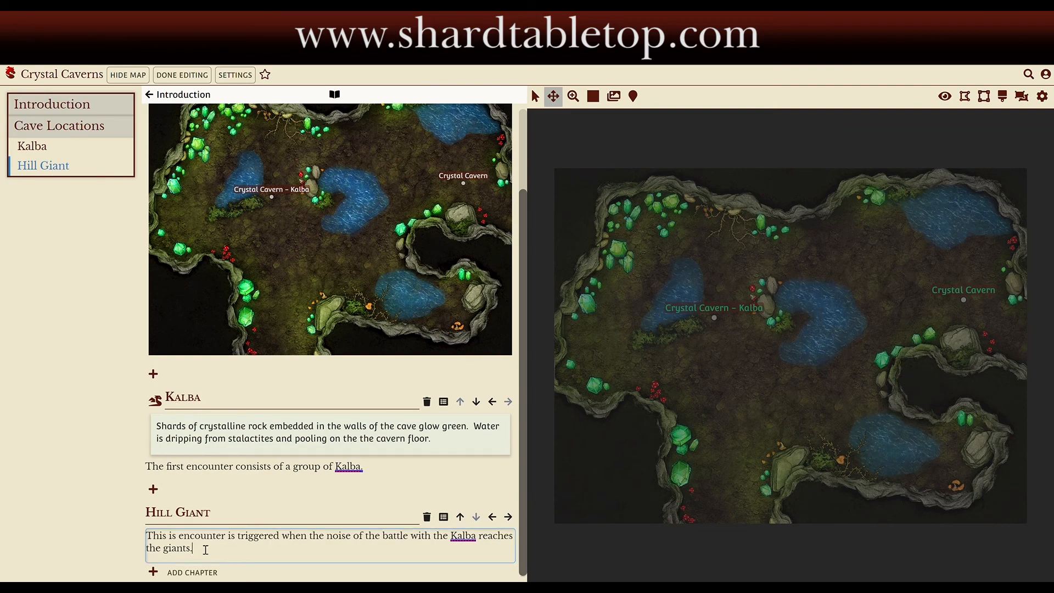
click(373, 470)
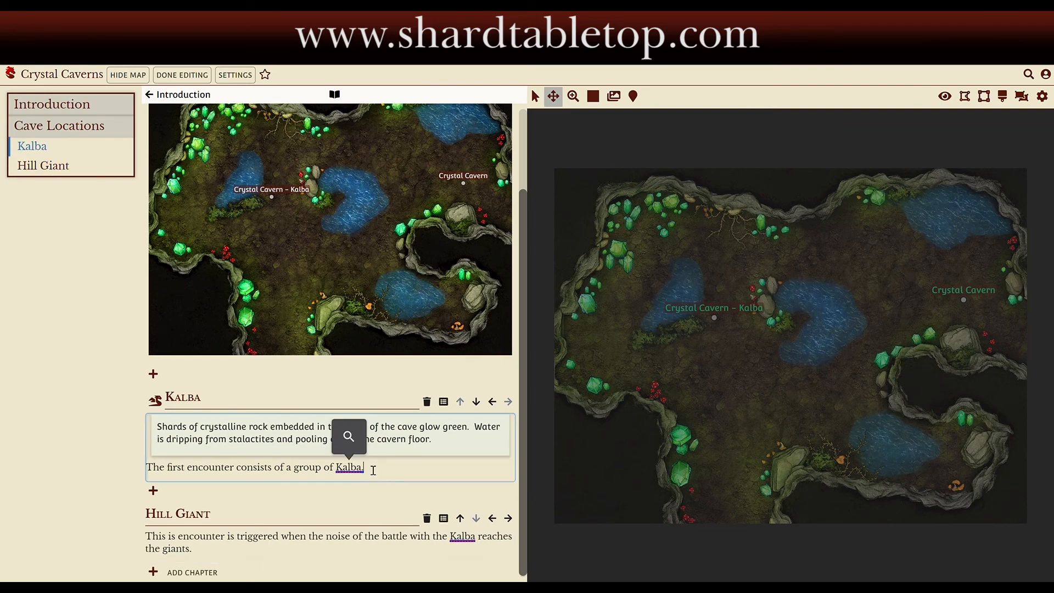
click(234, 552)
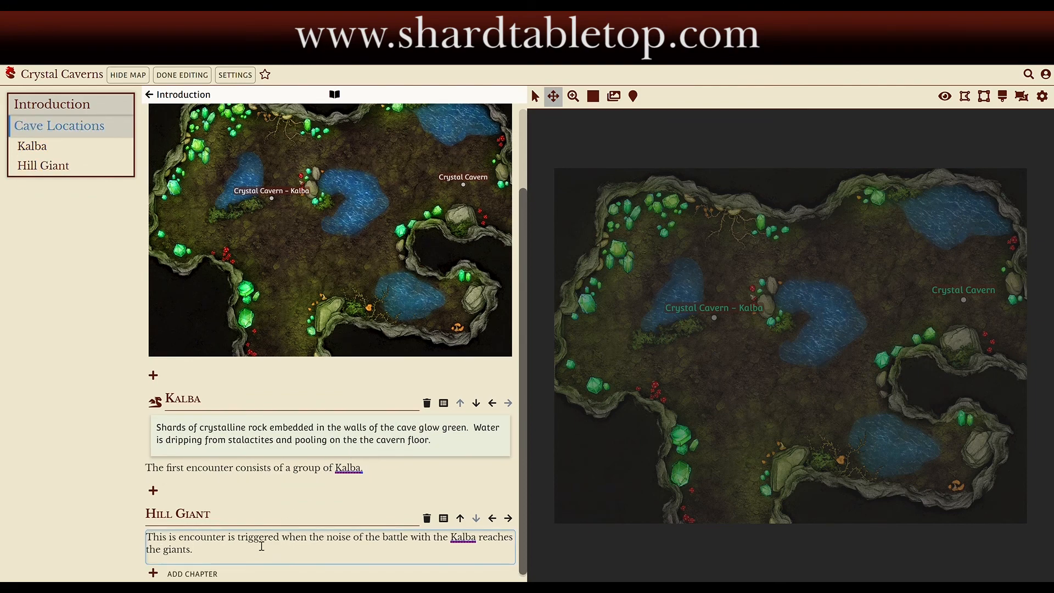
Try to link the Crystal Cavern map pin to the Hill Giant section through its encounter book setting.
click(53, 166)
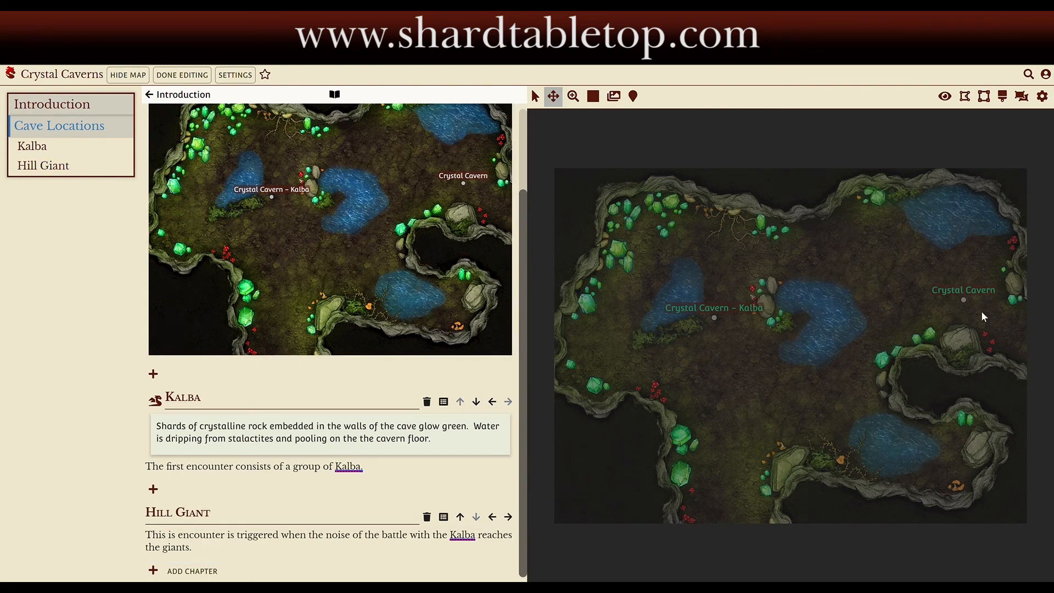
right_click(964, 301)
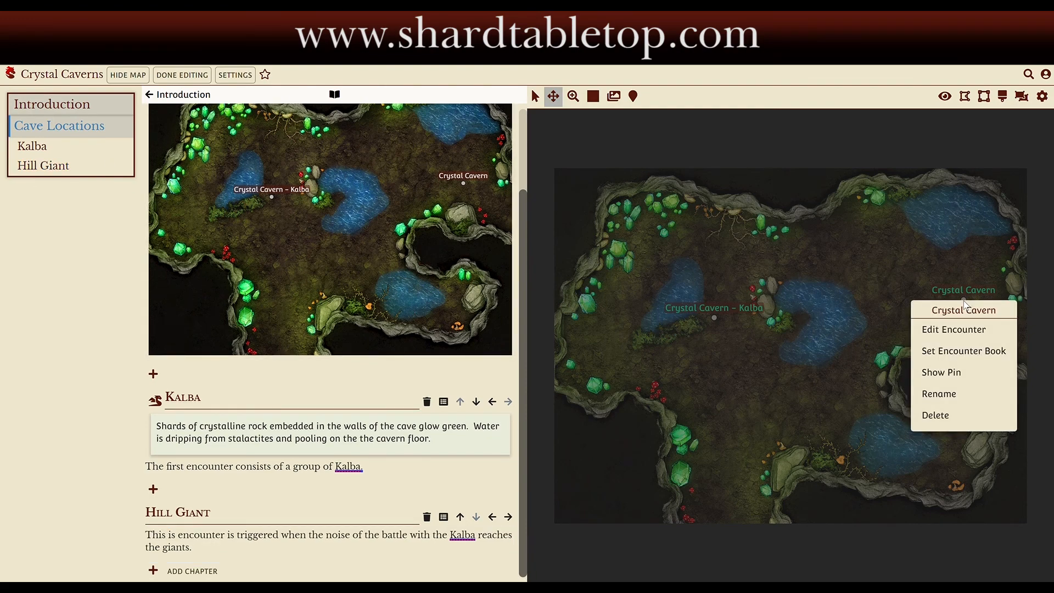
click(937, 356)
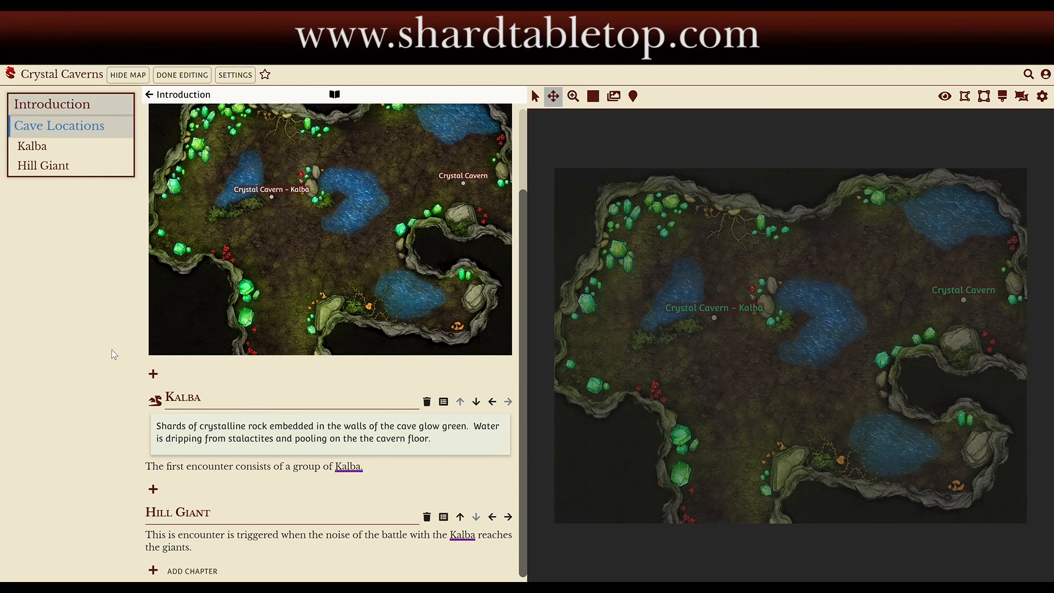
Go to the Hill Giant section and set it as the encounter book of the Crystal Cavern map pin.
click(44, 166)
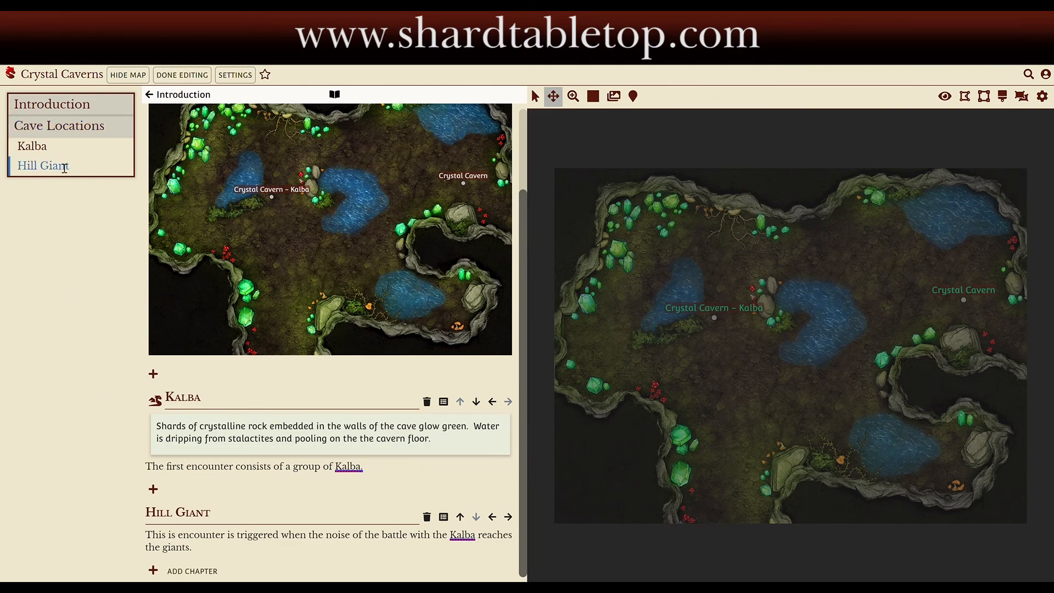
right_click(963, 302)
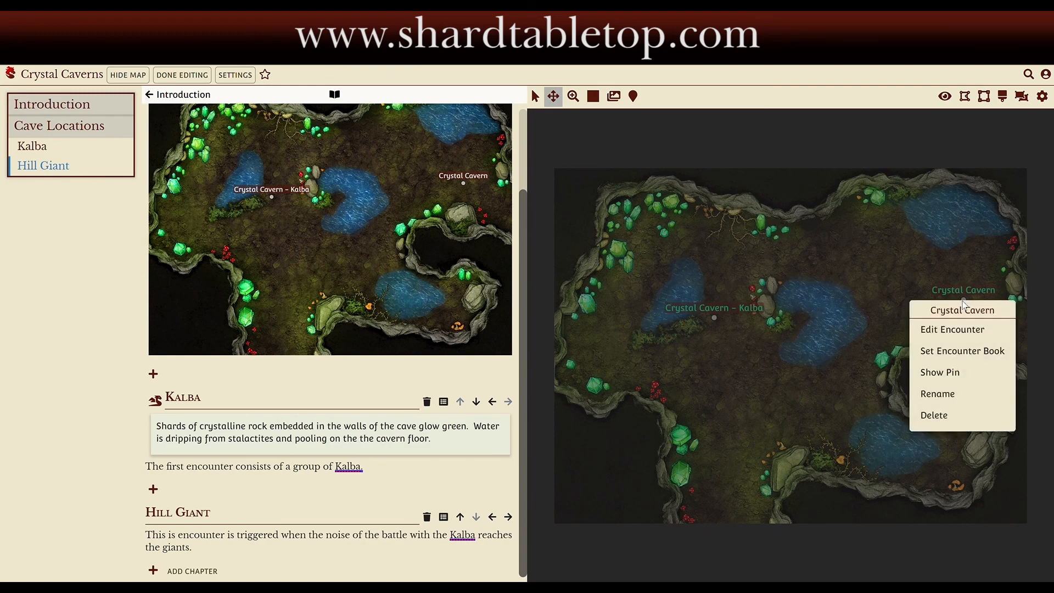
click(951, 349)
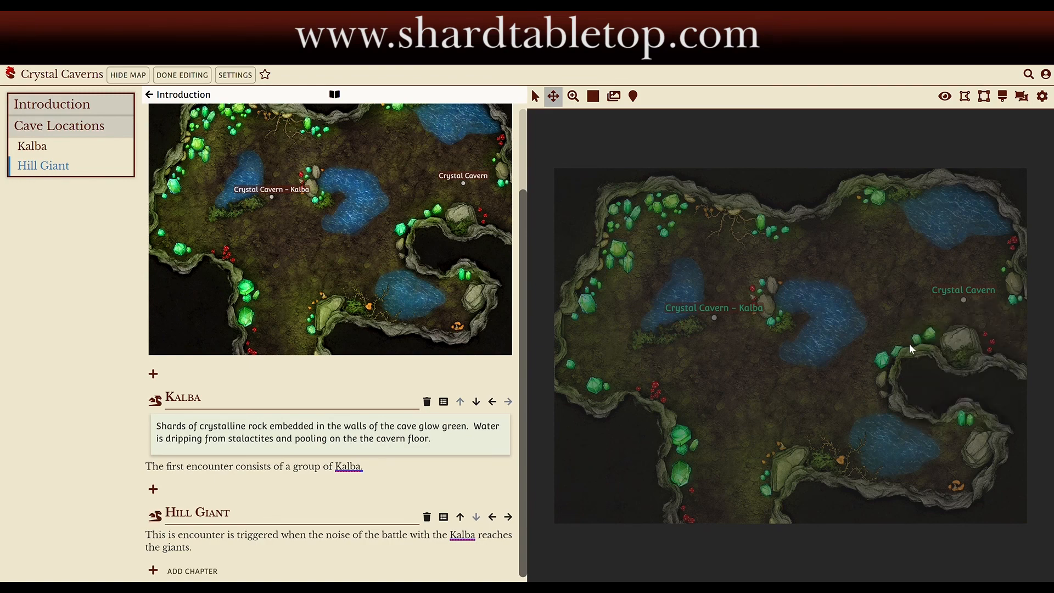